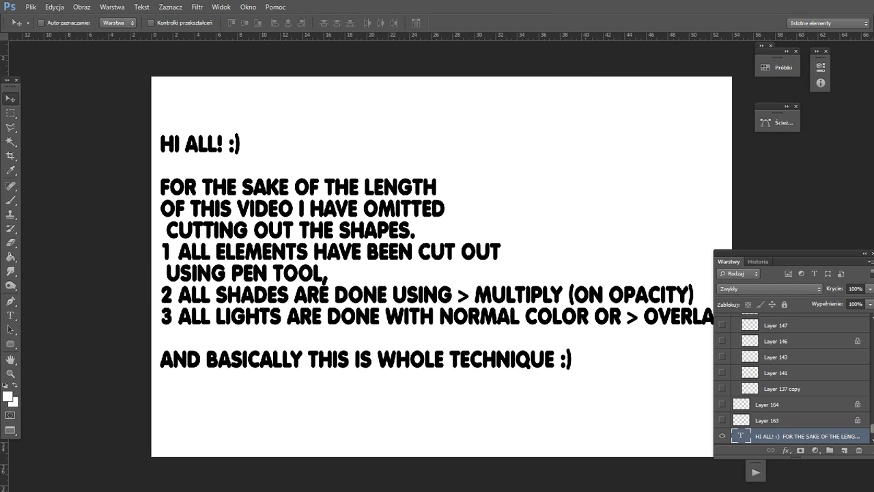
Scroll across the canvas to read the introductory text notes.
scroll(441, 267, right, 3)
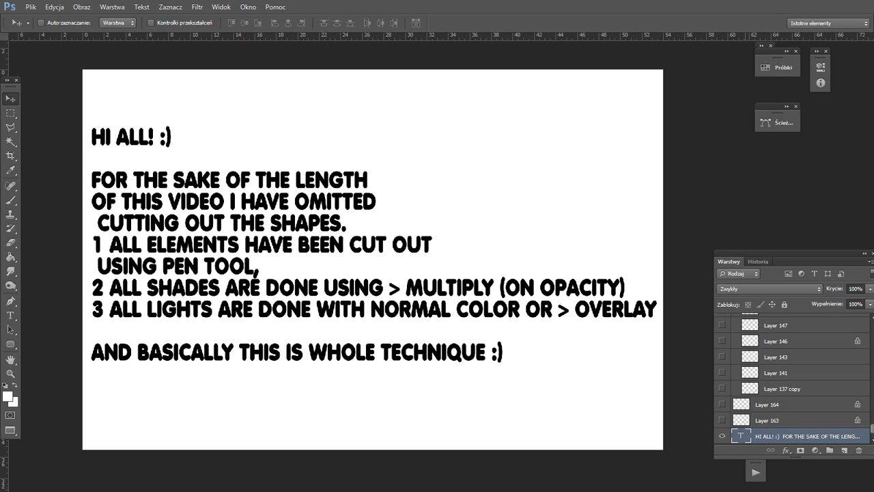
scroll(792, 382, down, 2)
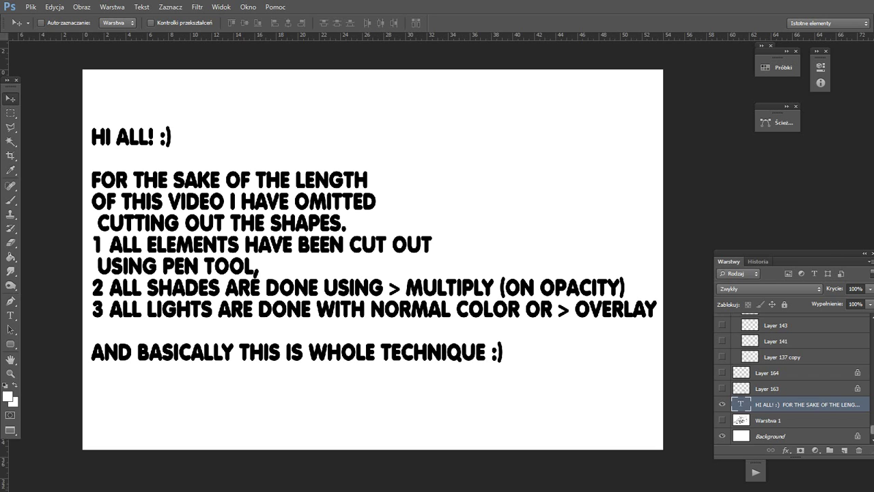
Hide the intro text and show the Warstwa 1 sketch plus the dark part behind the rear wheel.
click(722, 404)
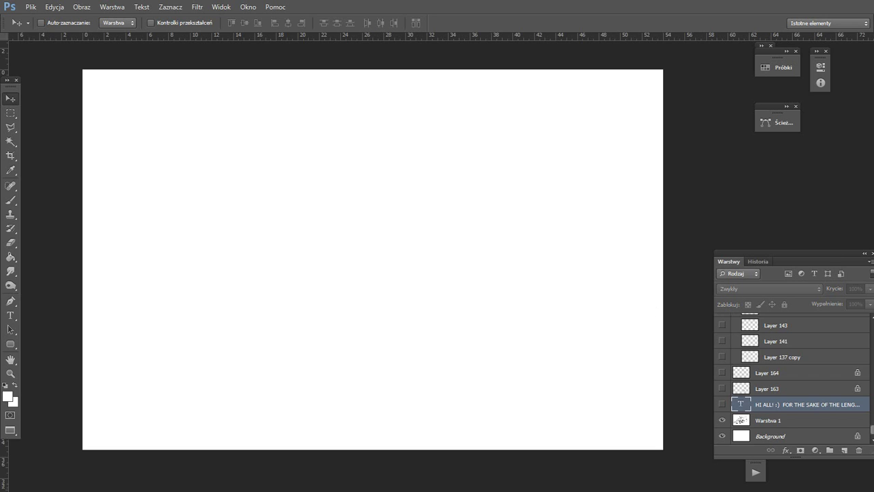
click(722, 420)
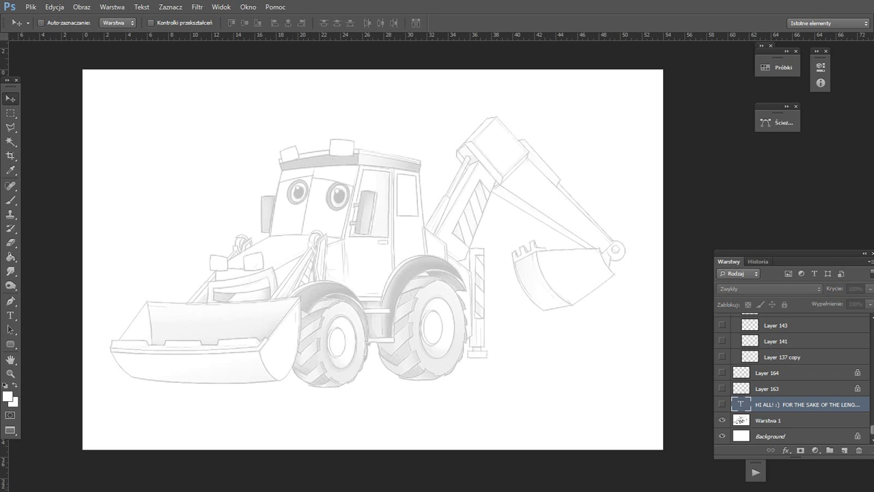
click(722, 388)
click(722, 372)
Show the blue front lamp with its blue-grey base, yellow highlight and yellow ring.
click(722, 357)
scroll(722, 356, up, 1)
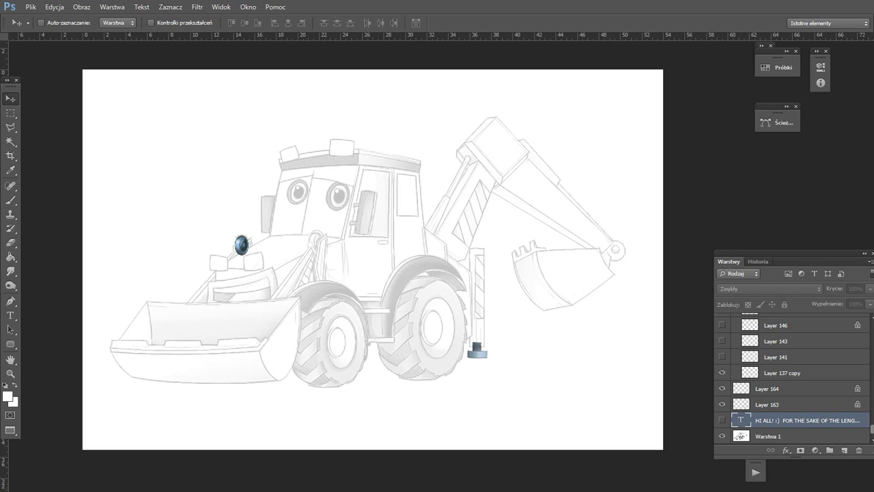
click(722, 357)
click(722, 341)
scroll(722, 341, up, 1)
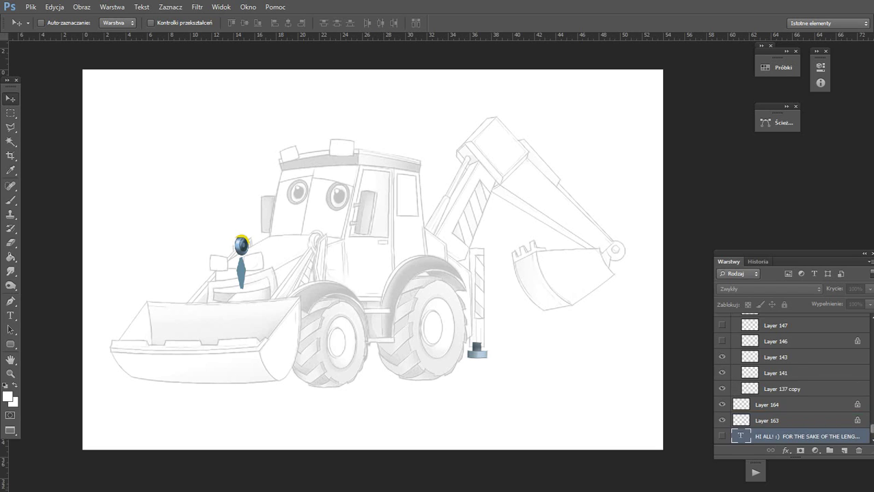
scroll(722, 341, up, 1)
click(722, 356)
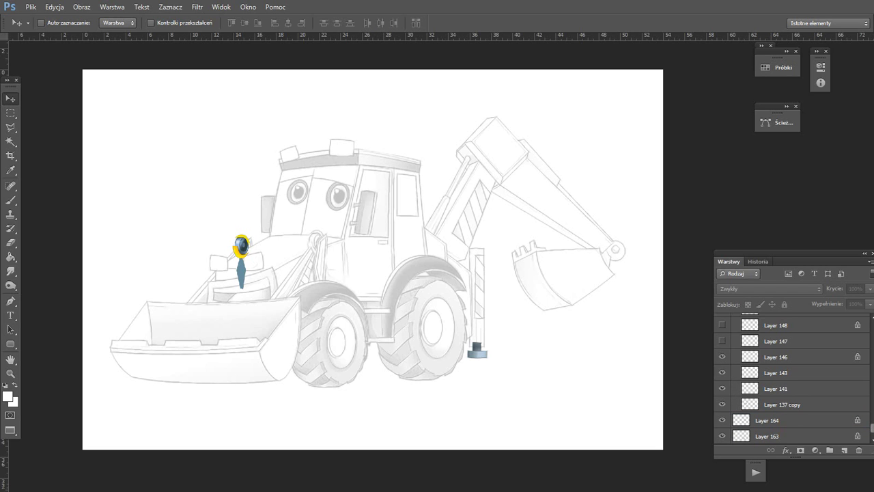
Show the lamp's yellow and orange support arms and its pale yellow light beam.
click(722, 341)
click(722, 325)
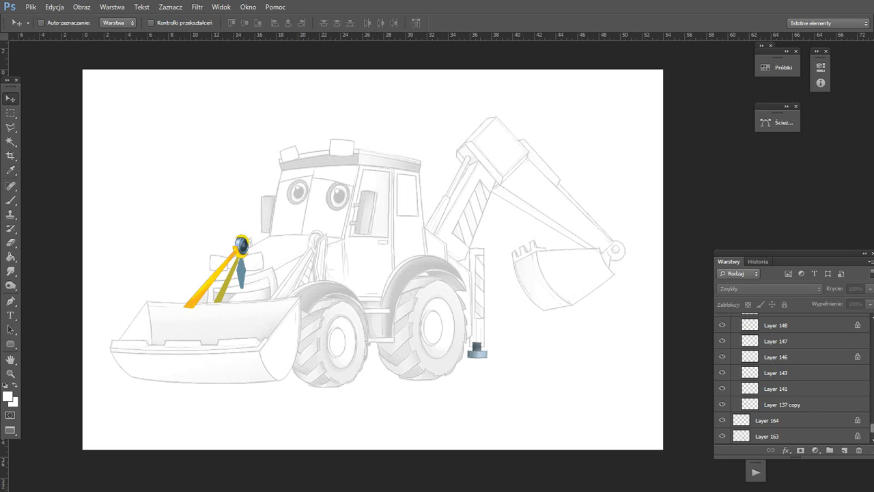
scroll(723, 342, up, 1)
scroll(722, 341, up, 2)
click(722, 356)
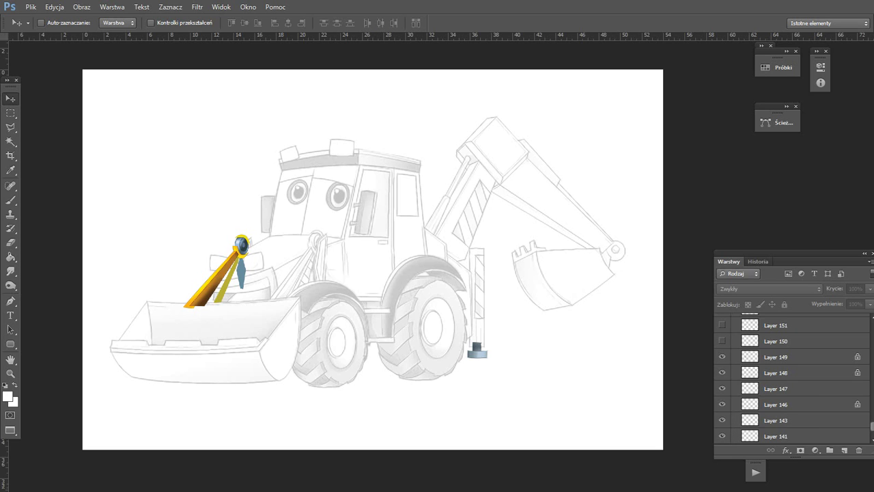
click(722, 341)
click(722, 325)
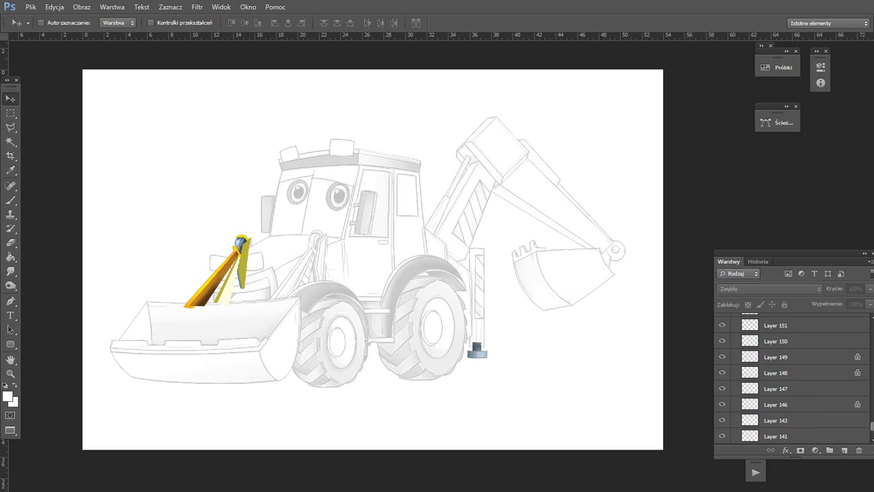
Add the remaining yellow lamp pieces and the grey rod on the rear arm.
scroll(722, 342, up, 1)
click(722, 325)
scroll(722, 341, up, 1)
click(722, 326)
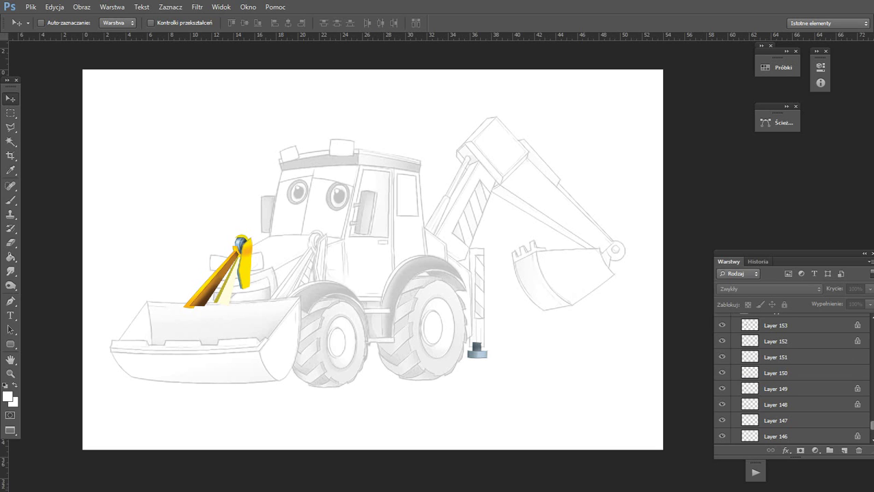
scroll(722, 342, up, 1)
scroll(722, 341, up, 1)
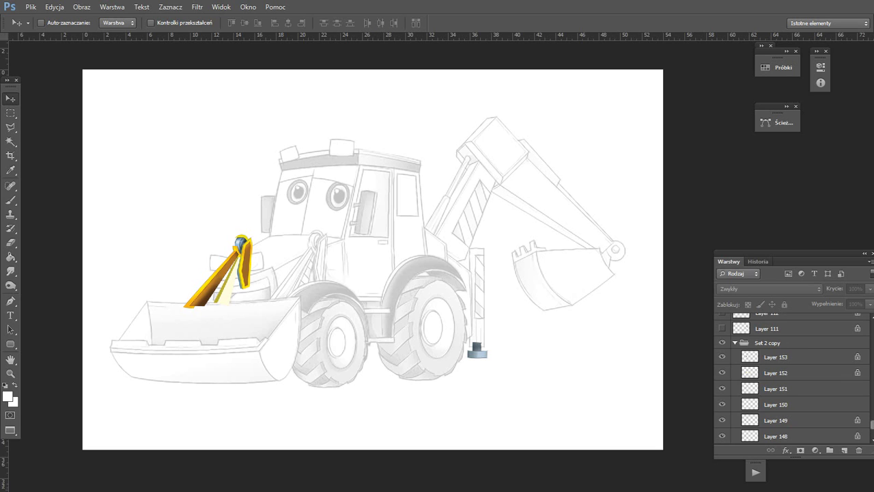
click(722, 328)
scroll(722, 342, up, 1)
Show the blue joint ball with dark centre, the orange bucket joint and the longer blue rod.
click(722, 327)
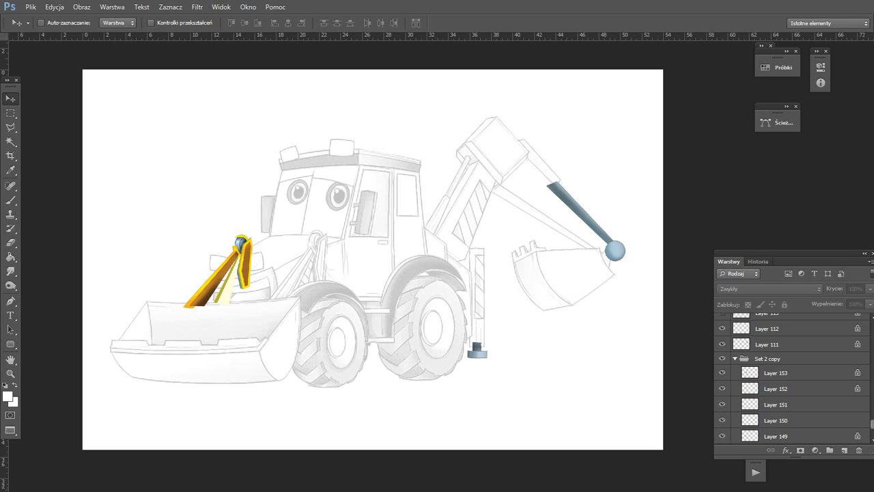
scroll(722, 342, up, 1)
click(722, 328)
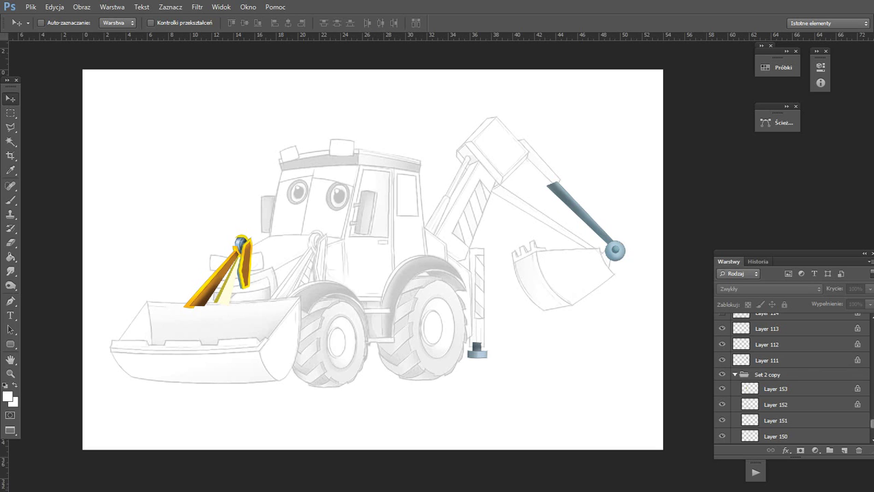
scroll(722, 328, up, 1)
click(722, 328)
scroll(722, 328, up, 1)
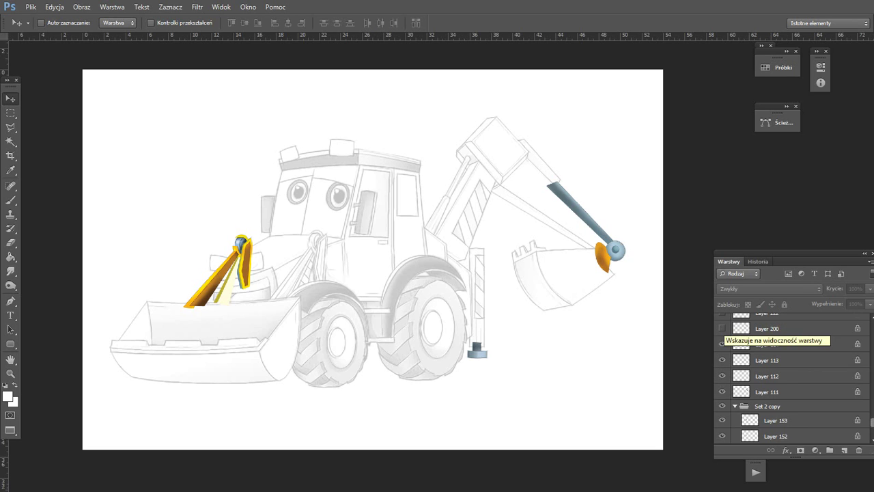
click(722, 328)
scroll(722, 329, up, 1)
Show the rear boom in orange and yellow and the yellow rear bucket.
click(722, 329)
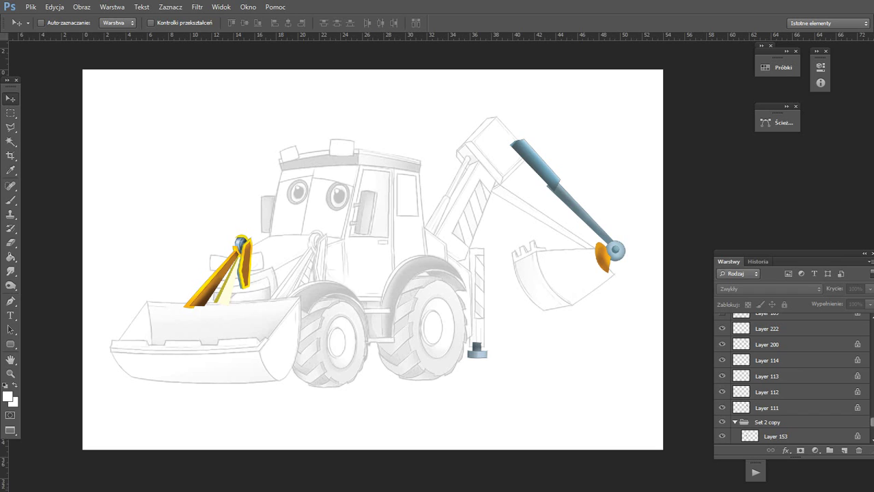
scroll(722, 329, up, 1)
click(722, 329)
scroll(722, 329, up, 1)
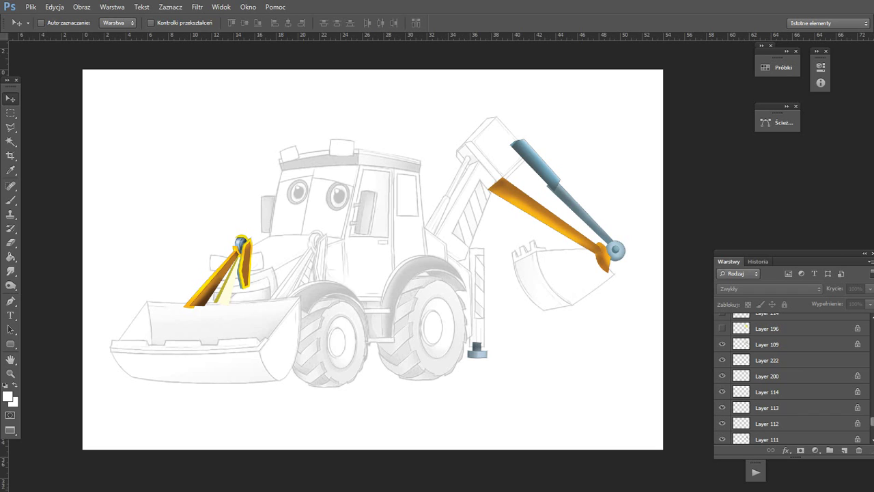
click(722, 329)
scroll(722, 329, up, 1)
click(722, 328)
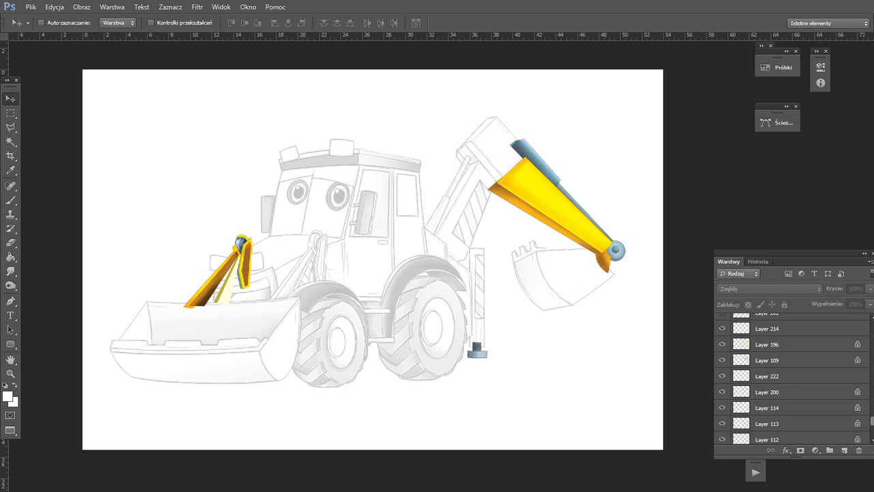
scroll(722, 328, up, 1)
click(722, 329)
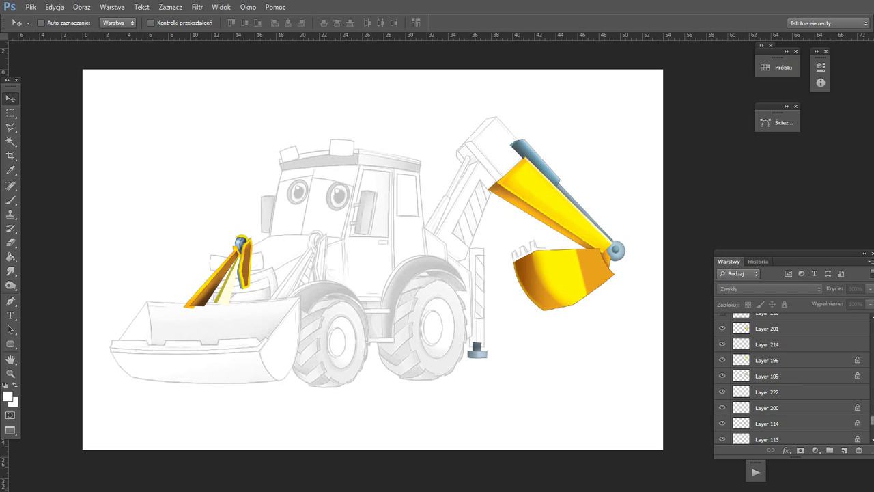
scroll(722, 328, up, 1)
Add the bucket's extra layers and shading, including Layers 118 and 115.
click(722, 328)
scroll(722, 328, up, 1)
click(722, 328)
scroll(722, 328, up, 1)
click(722, 329)
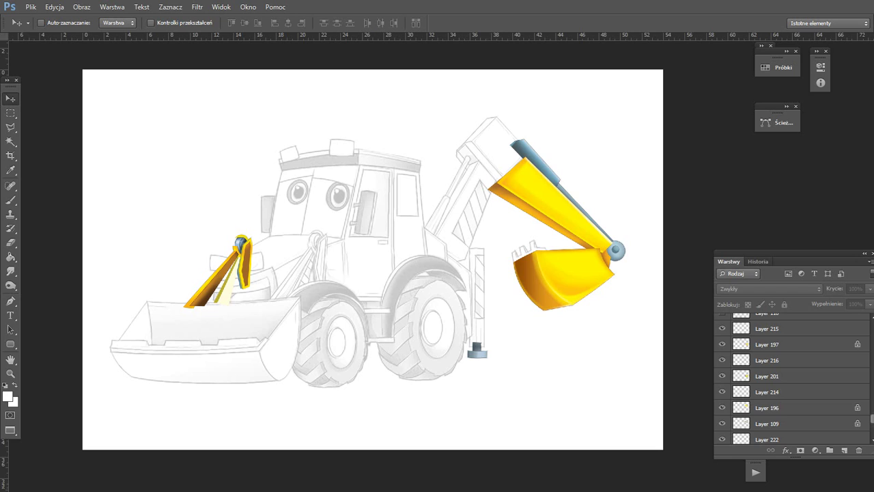
scroll(722, 329, up, 1)
click(722, 329)
scroll(722, 328, up, 1)
click(722, 328)
scroll(722, 329, up, 1)
click(722, 328)
scroll(722, 329, up, 1)
Give the bucket dark detailed teeth and show Layers 159, 157 and the orange upper arm.
click(722, 329)
scroll(722, 329, up, 1)
click(722, 329)
scroll(722, 328, up, 1)
click(722, 329)
scroll(722, 329, up, 1)
click(722, 328)
scroll(722, 329, up, 1)
click(722, 328)
Show Layers 105, 213, 102 and 103: the brightened upper arm and its dark inner piece.
scroll(722, 328, up, 1)
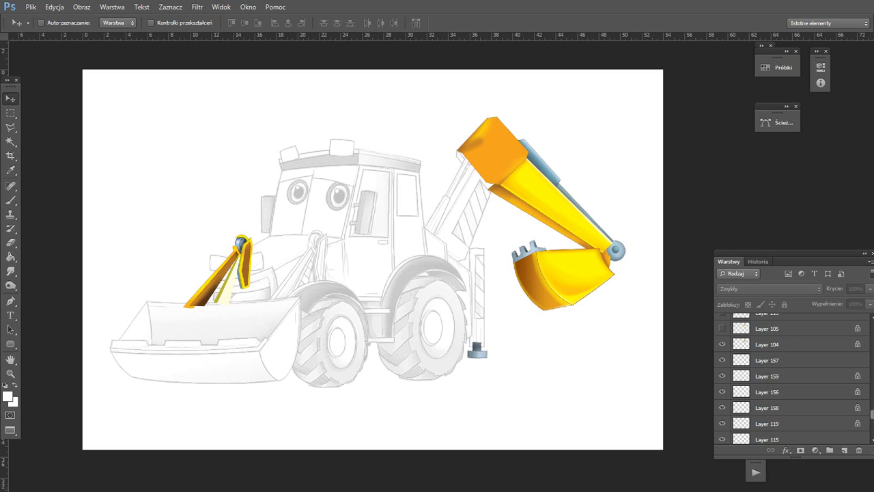
click(722, 329)
scroll(722, 329, up, 1)
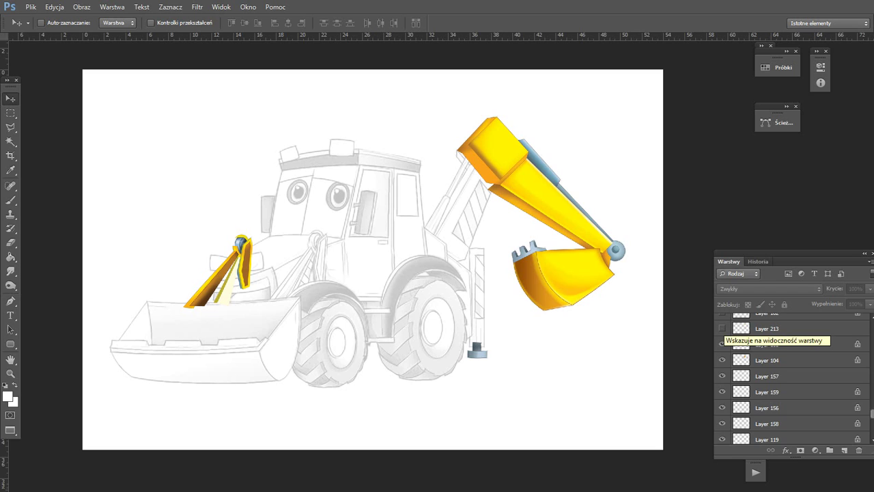
click(722, 328)
scroll(722, 329, up, 1)
click(722, 329)
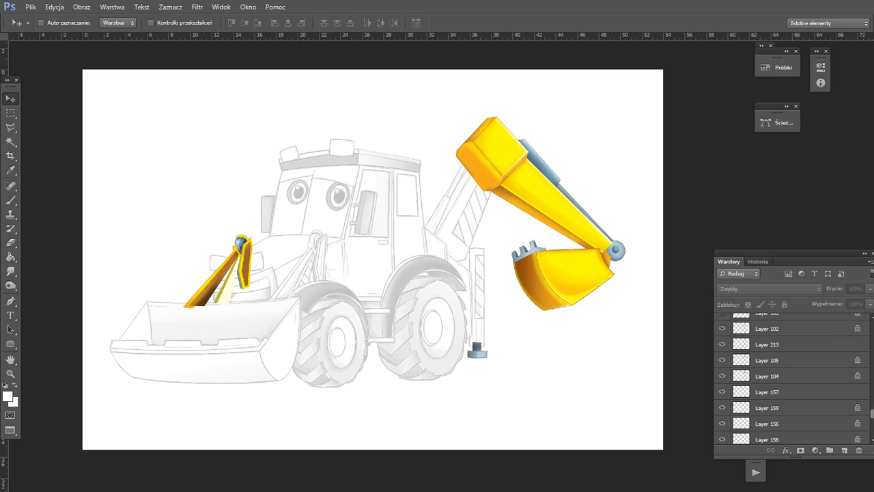
scroll(722, 329, up, 1)
click(722, 329)
scroll(722, 329, up, 1)
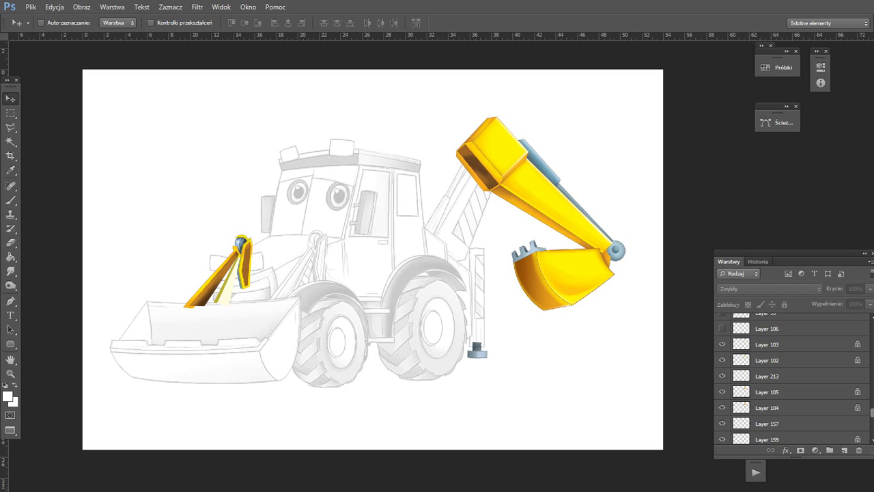
Show Layers 106, 95, 96 and 199, adding the blue and orange arm piece.
click(722, 328)
scroll(722, 328, up, 1)
click(722, 329)
scroll(722, 329, up, 1)
click(722, 328)
scroll(722, 329, up, 1)
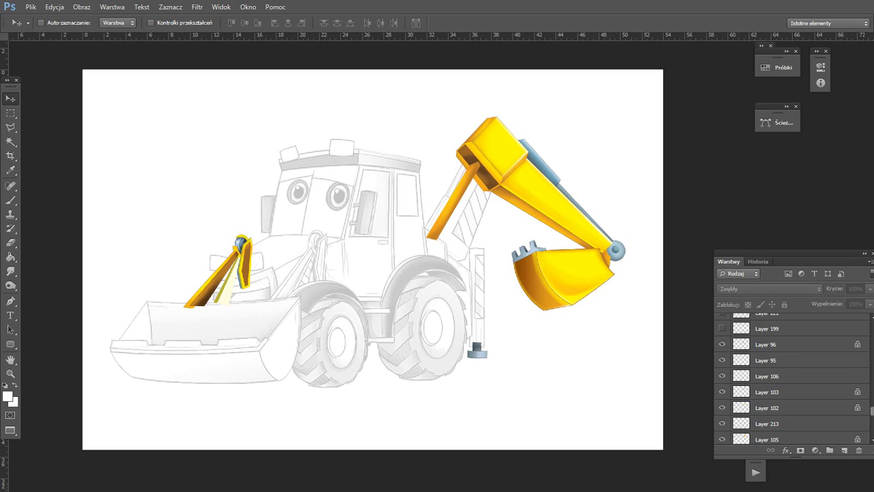
click(722, 329)
scroll(722, 329, up, 1)
Add the grey hydraulic cylinder with Layers 221, 198, 220 and 97.
click(722, 328)
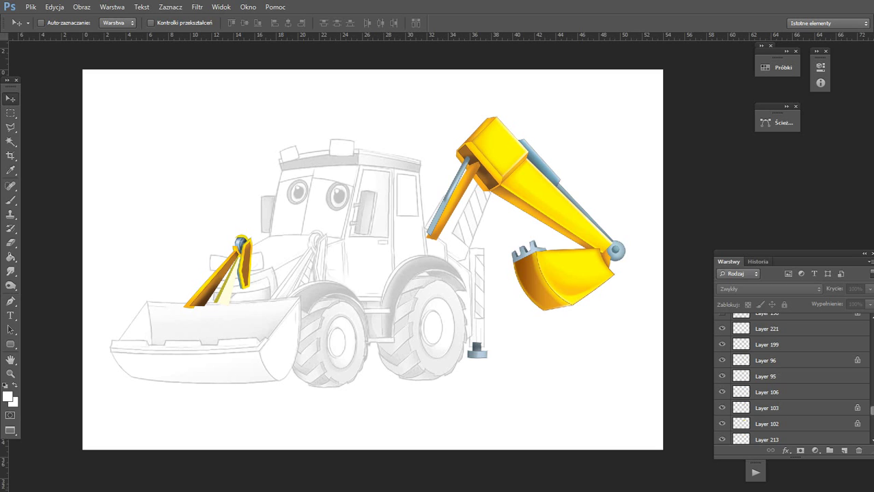
scroll(722, 328, up, 1)
click(722, 329)
scroll(722, 328, up, 1)
click(722, 329)
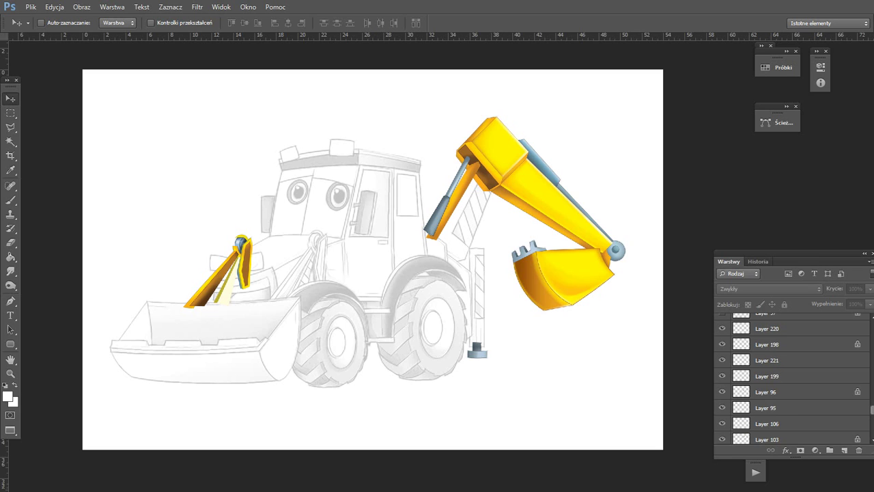
scroll(722, 329, up, 1)
click(722, 328)
scroll(722, 329, up, 1)
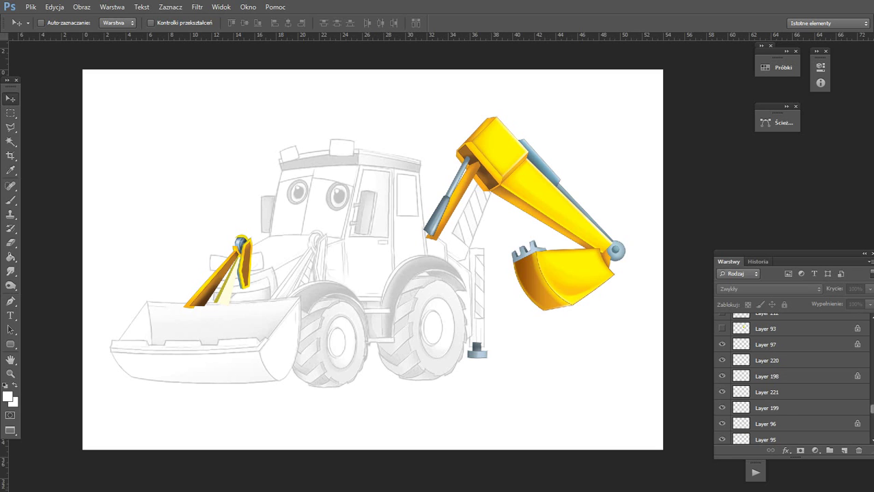
Finish the arm with yellow Layers 93 and 212 and the cream patch of Layer 98.
click(722, 329)
scroll(722, 329, up, 1)
click(722, 329)
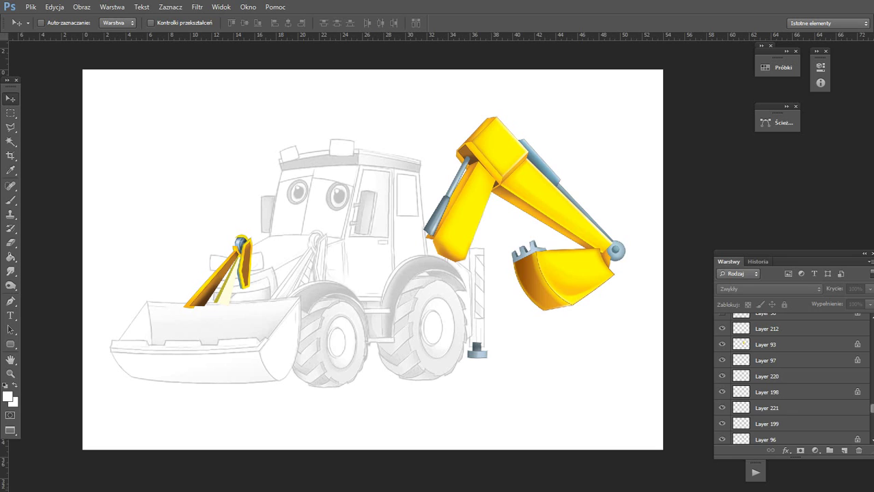
scroll(722, 329, up, 1)
click(722, 328)
Add red-white stripes and a small extra part to the rear arm.
scroll(722, 328, up, 1)
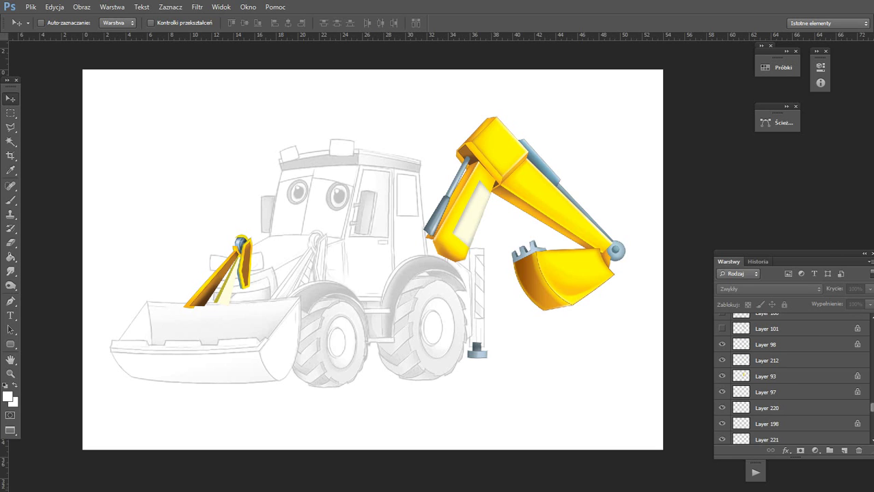
scroll(722, 329, up, 1)
click(722, 329)
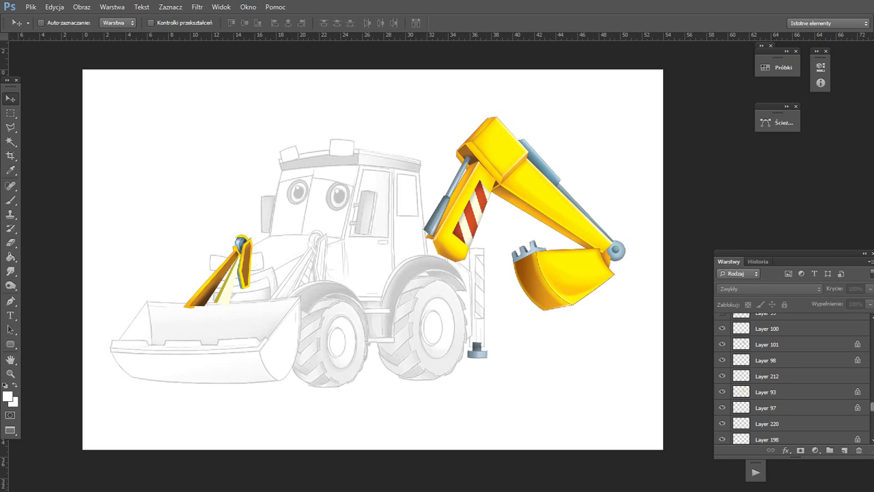
scroll(722, 328, up, 1)
click(722, 329)
scroll(722, 329, up, 1)
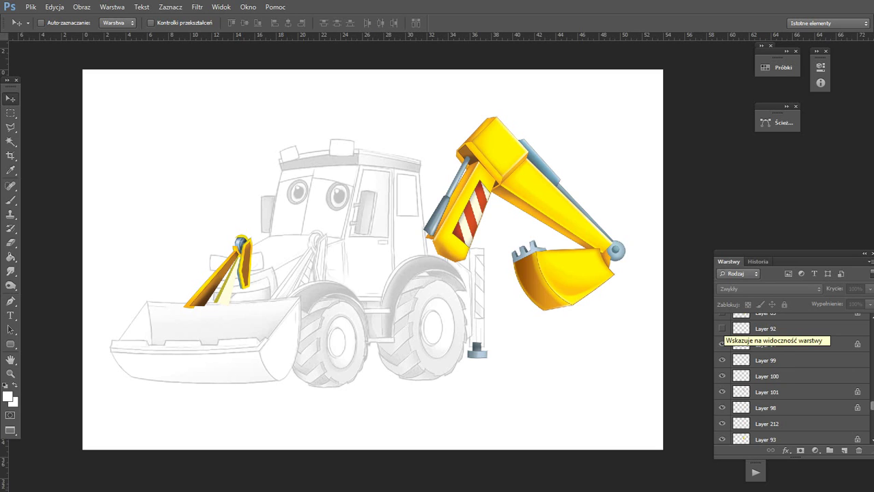
scroll(722, 328, up, 1)
scroll(722, 328, up, 1)
Show the striped orange cylinder (Layers 85, 88, 90, 86) and the yellow side panel.
click(722, 328)
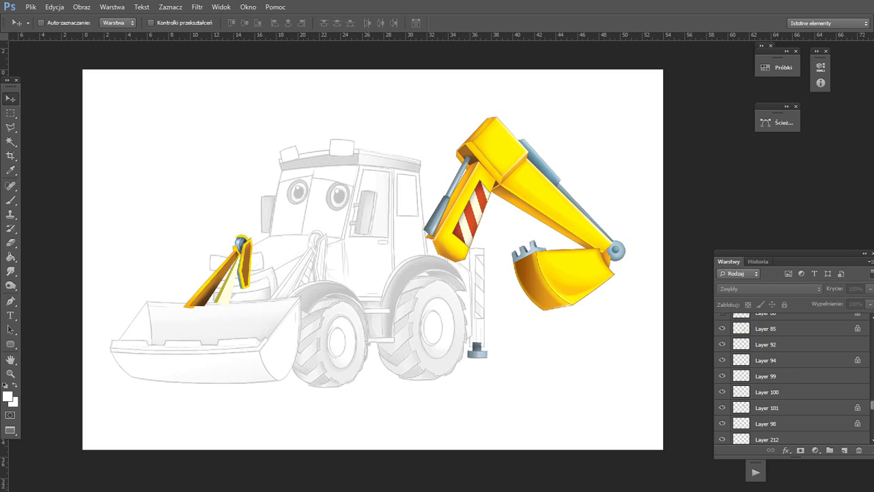
scroll(722, 328, up, 1)
click(722, 329)
scroll(722, 328, up, 1)
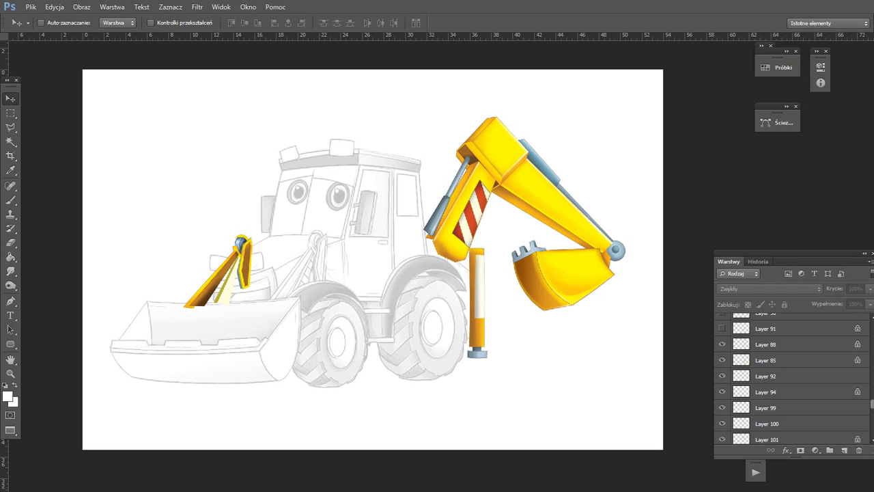
click(722, 328)
scroll(722, 329, up, 1)
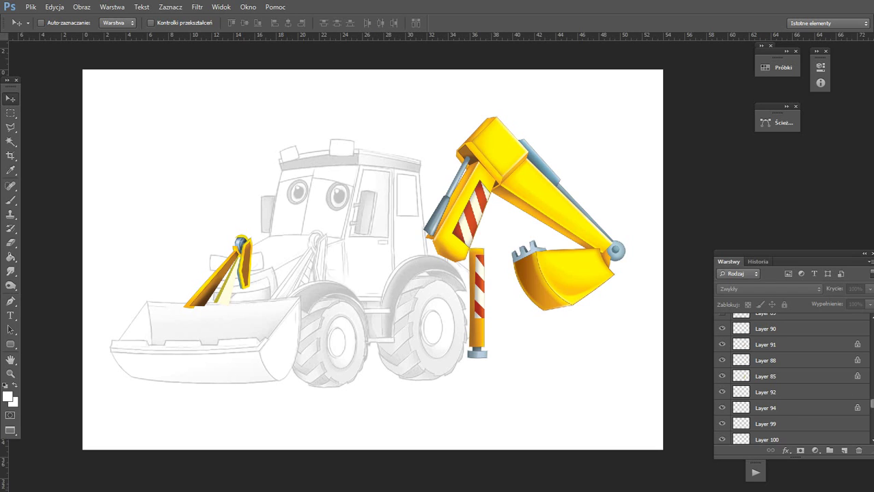
click(722, 328)
scroll(722, 328, up, 2)
scroll(722, 329, up, 1)
click(722, 328)
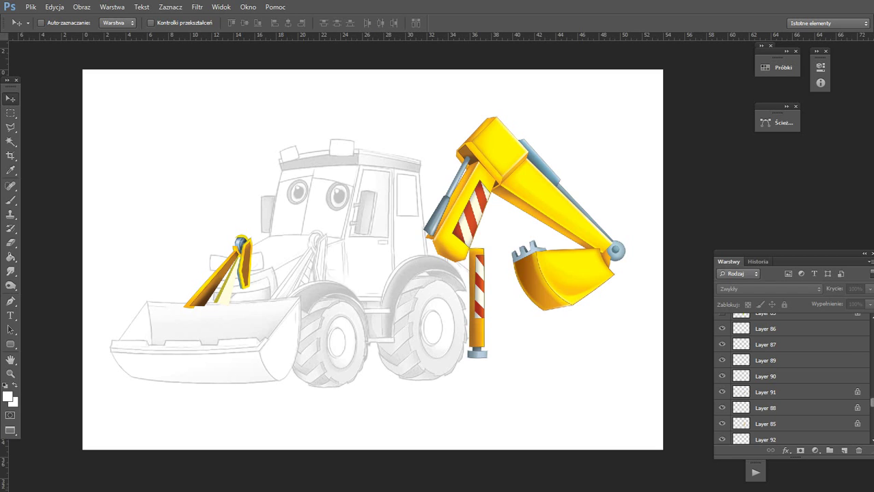
scroll(722, 329, up, 1)
click(722, 328)
Show the yellow side panel parts with Layer 84 and its shading layers.
scroll(722, 328, up, 1)
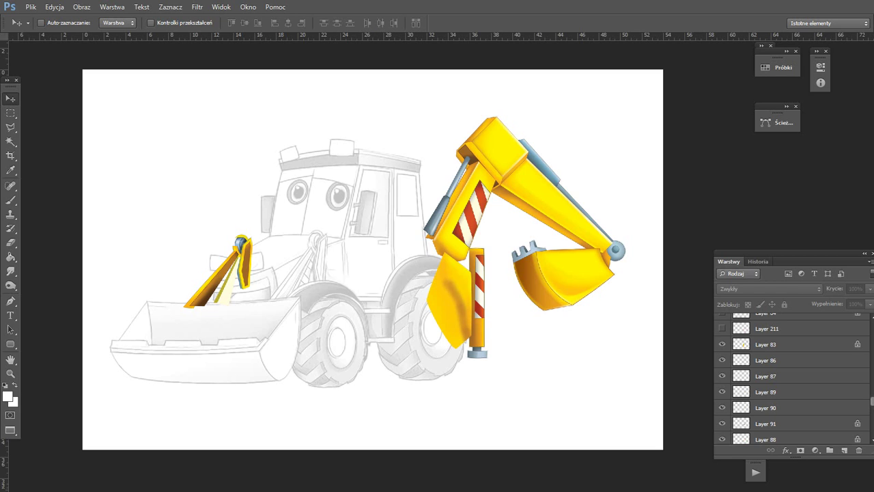
click(722, 329)
scroll(722, 328, up, 1)
click(722, 329)
scroll(722, 329, up, 1)
click(722, 329)
scroll(723, 329, up, 1)
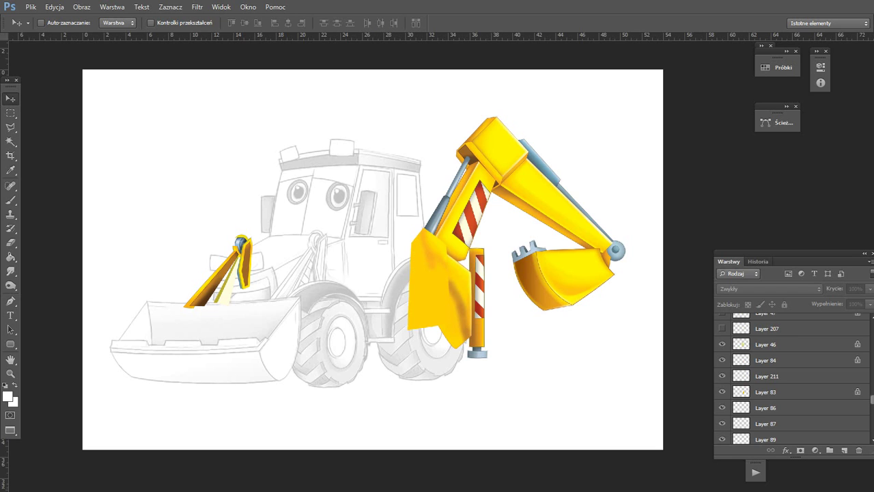
click(722, 328)
scroll(722, 329, up, 1)
click(722, 329)
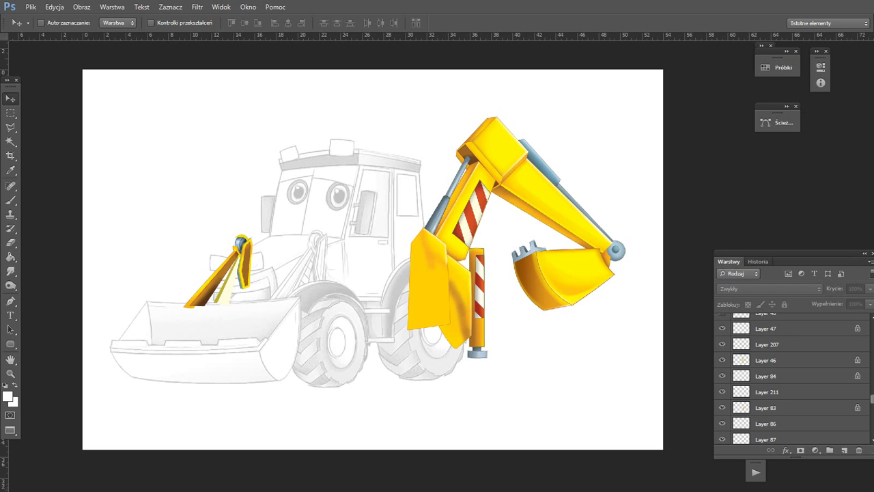
scroll(722, 328, up, 1)
Show the dark fender arch over the rear wheel, Layer 49, a brown piece and small dark bits.
click(722, 328)
scroll(722, 328, up, 1)
click(722, 329)
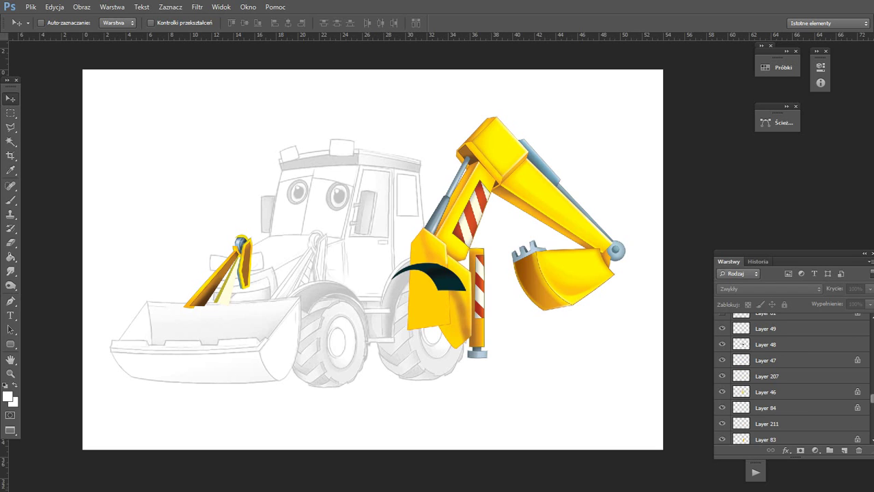
scroll(722, 329, up, 1)
click(722, 328)
scroll(722, 328, up, 1)
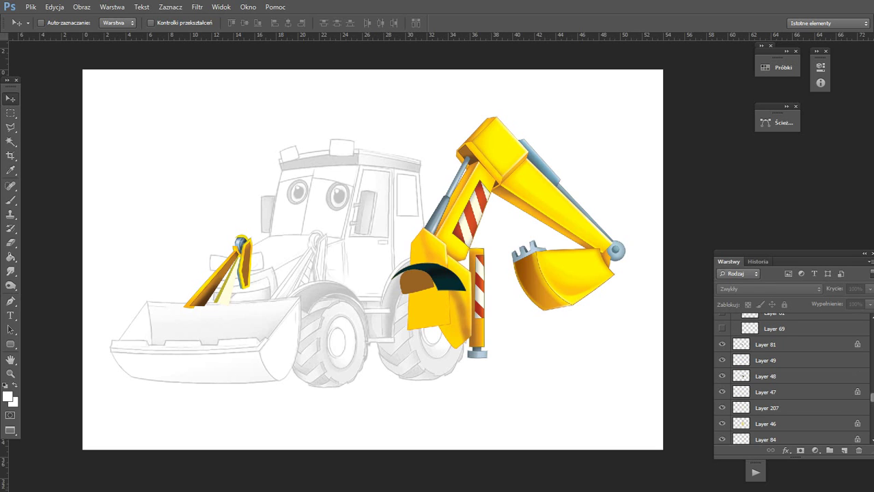
click(722, 329)
scroll(722, 329, up, 1)
Show Layers 61–65, the dark rear-wheel and fender pieces.
click(722, 329)
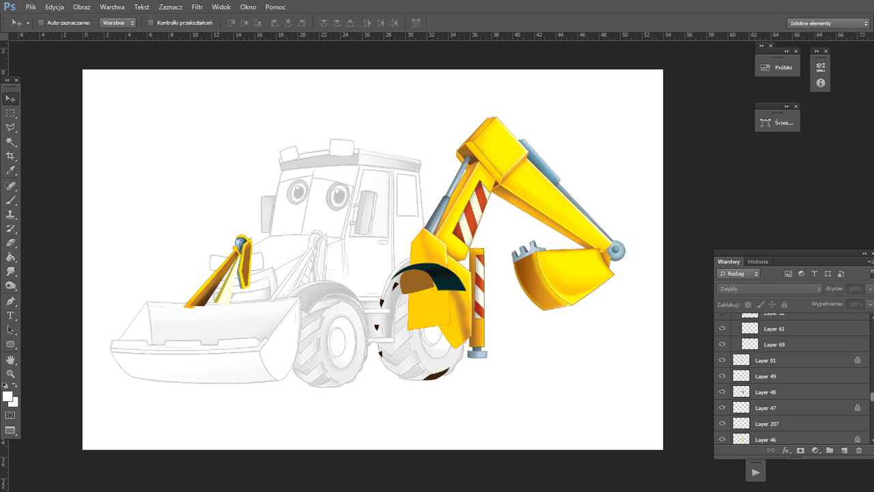
scroll(722, 329, up, 1)
click(722, 329)
scroll(722, 328, up, 1)
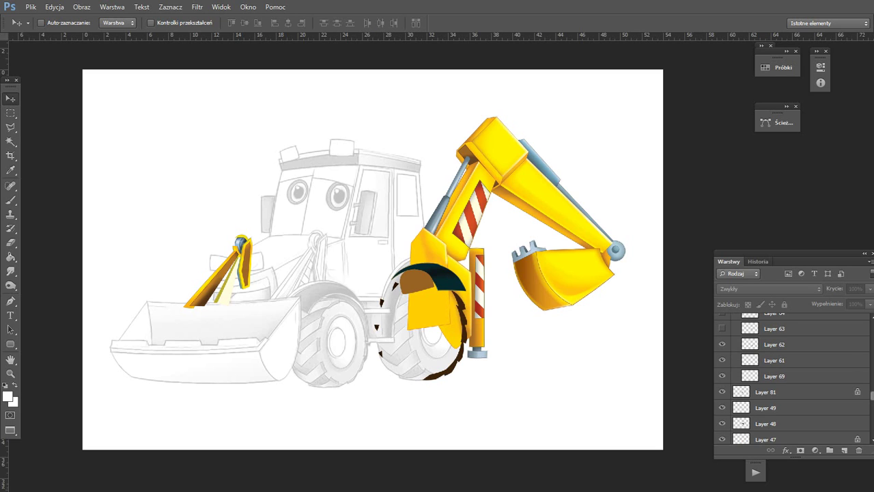
click(722, 329)
scroll(722, 328, up, 1)
click(722, 329)
scroll(722, 329, up, 1)
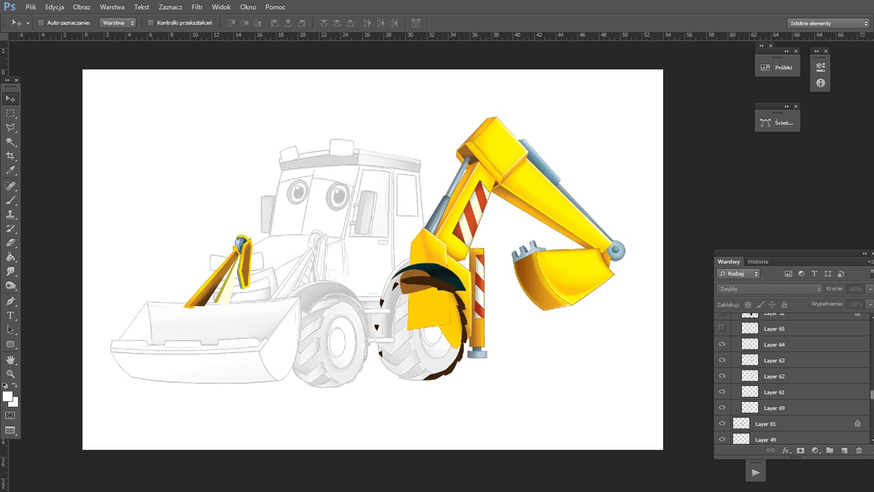
click(722, 329)
scroll(722, 328, up, 1)
Reveal the large dark tyre shape with Layer 53 detail and Layer 195 shading.
click(722, 329)
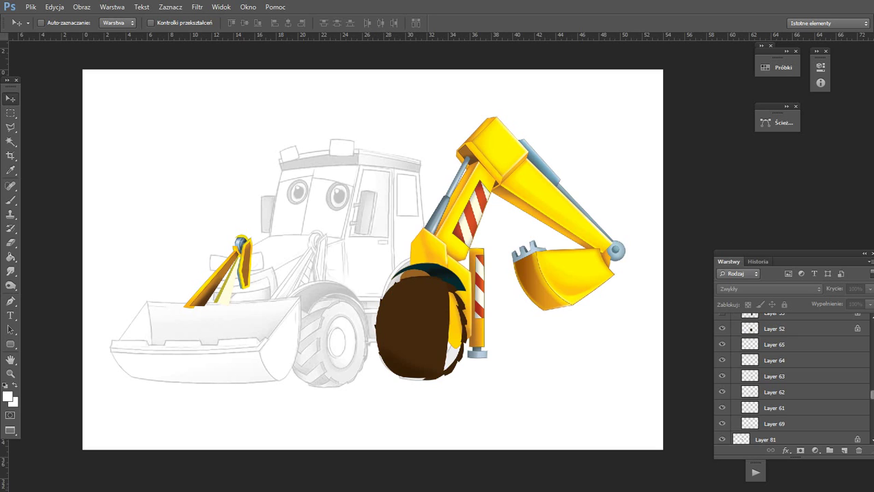
scroll(722, 328, up, 1)
click(722, 328)
scroll(722, 328, up, 1)
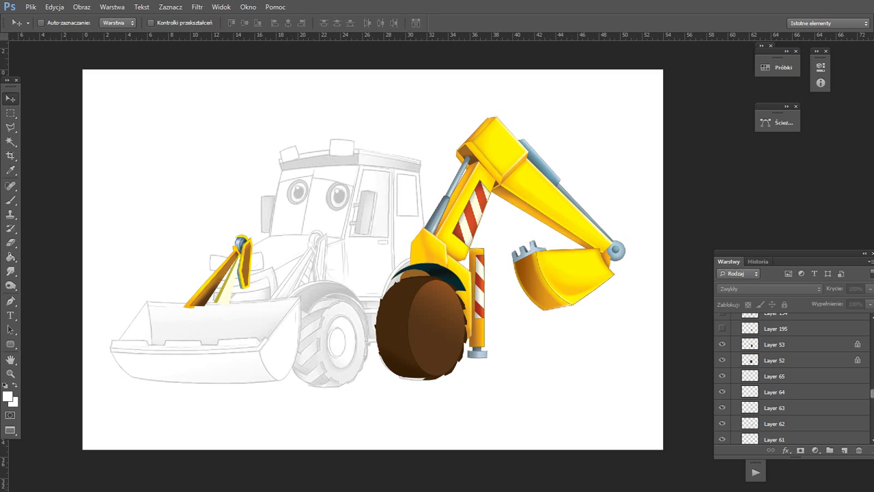
click(722, 329)
scroll(722, 328, up, 1)
Show the blue-grey wheel hub with Layers 56, 55, 219 and 70.
click(722, 328)
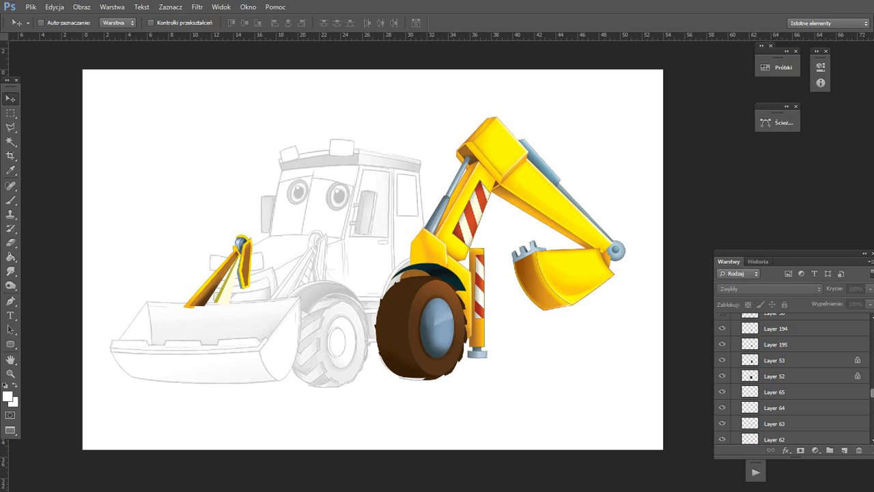
scroll(722, 329, up, 1)
click(722, 329)
scroll(722, 328, up, 1)
click(723, 329)
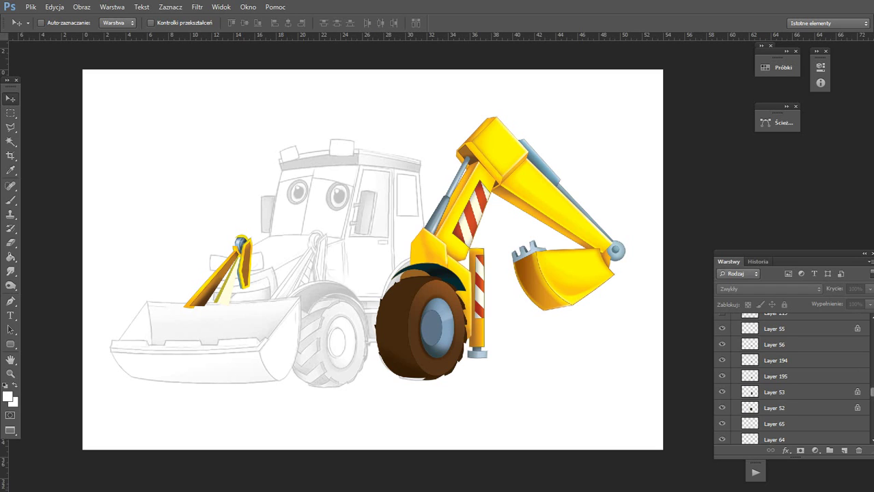
scroll(722, 329, up, 1)
click(722, 329)
scroll(722, 329, up, 1)
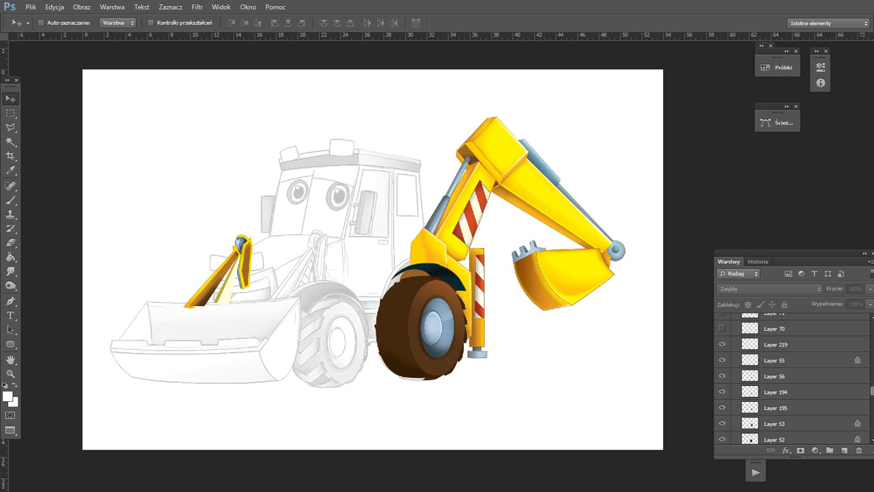
click(722, 328)
scroll(722, 329, up, 1)
Add the tyre tread and wheel details from Layers 60, 68, 67, 66 and 72.
scroll(722, 329, up, 1)
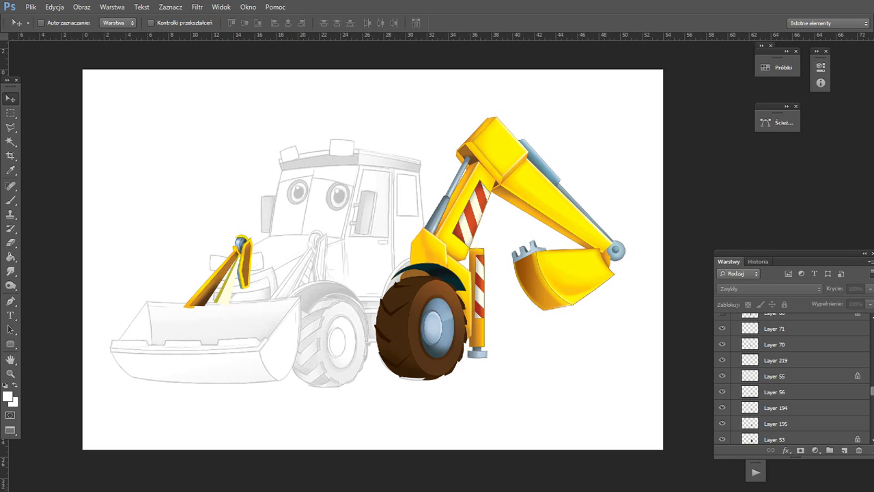
click(722, 329)
scroll(722, 328, up, 1)
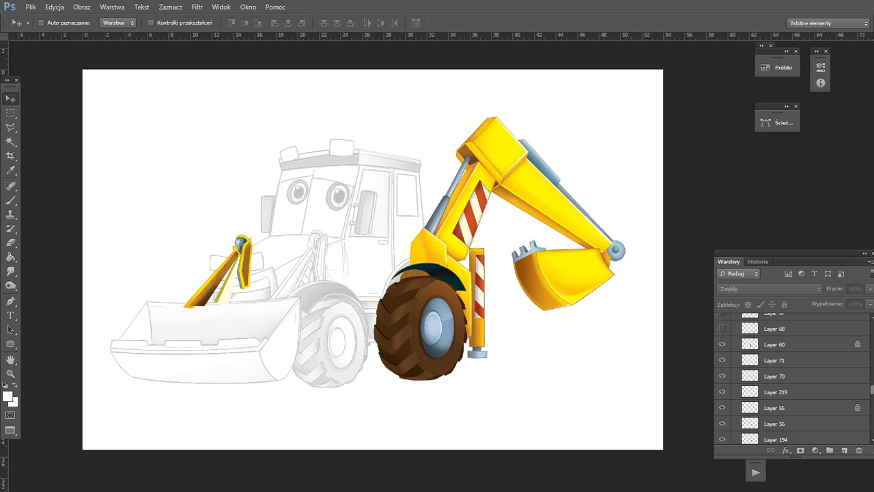
click(722, 328)
scroll(722, 329, up, 1)
click(722, 328)
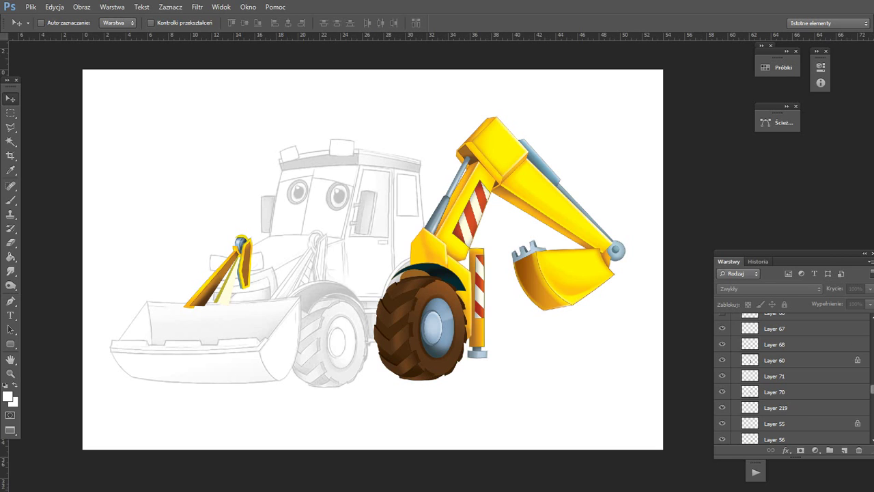
scroll(722, 329, up, 2)
scroll(722, 329, down, 1)
click(722, 329)
scroll(722, 329, up, 1)
click(722, 329)
scroll(722, 329, up, 1)
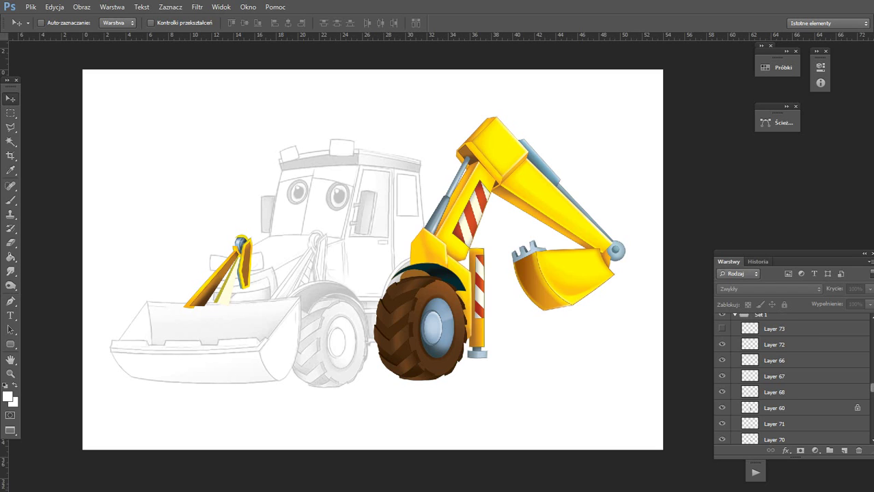
Show the dark red side mirror (Layer 73) and Layer 203 near the cab.
click(722, 328)
scroll(722, 329, up, 1)
scroll(722, 328, up, 1)
click(722, 331)
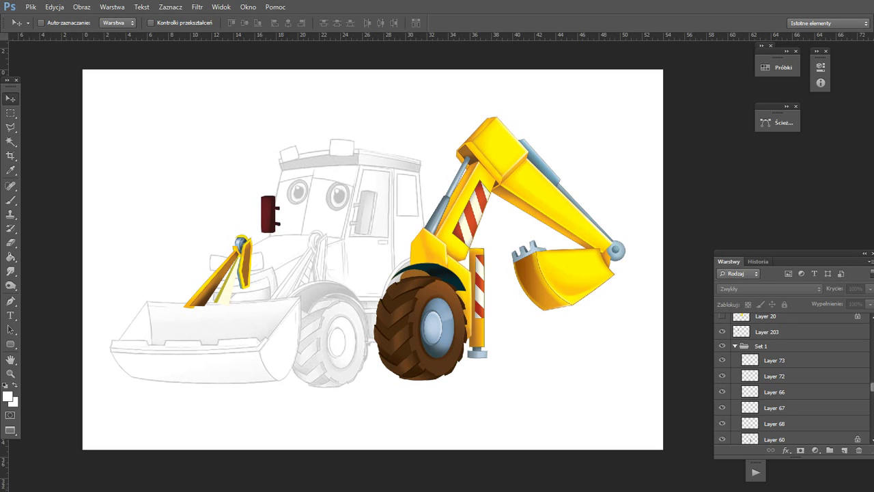
scroll(722, 331, up, 1)
Reveal the yellow cab parts on Layers 20, 206, 21, 22 and 18.
click(722, 331)
scroll(722, 331, up, 1)
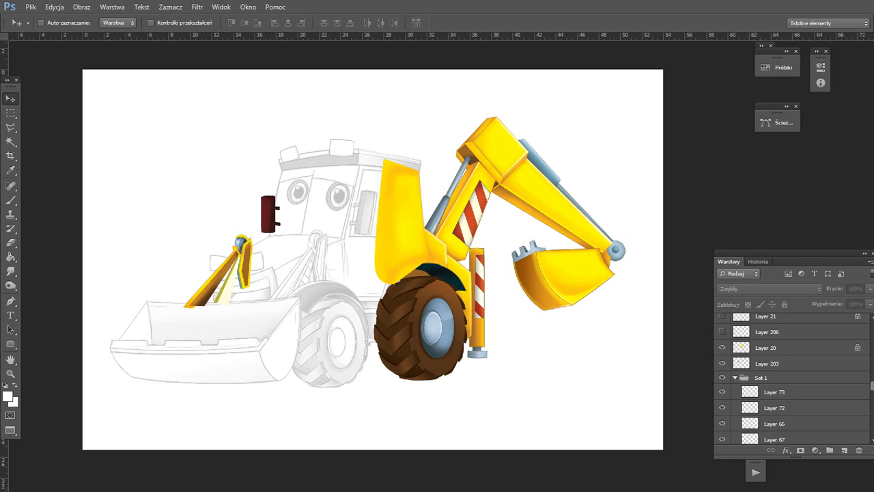
click(722, 332)
scroll(722, 331, up, 1)
click(722, 331)
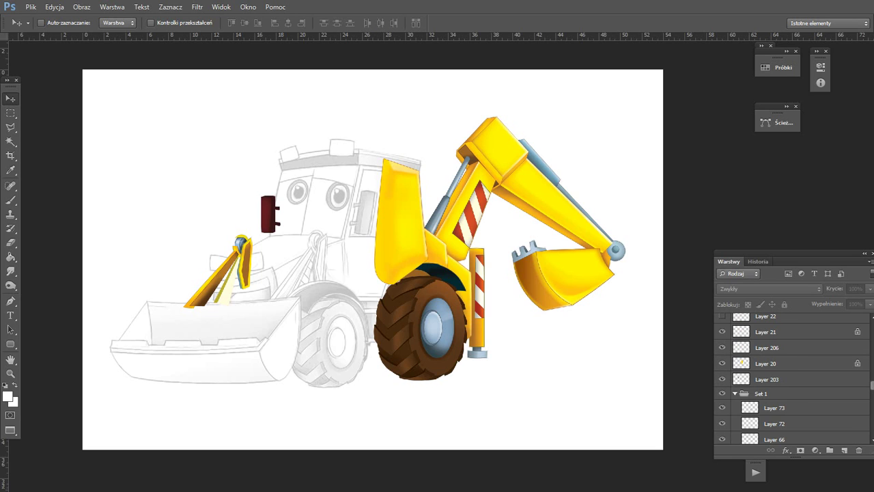
scroll(722, 331, up, 1)
click(722, 332)
scroll(722, 331, up, 1)
click(722, 331)
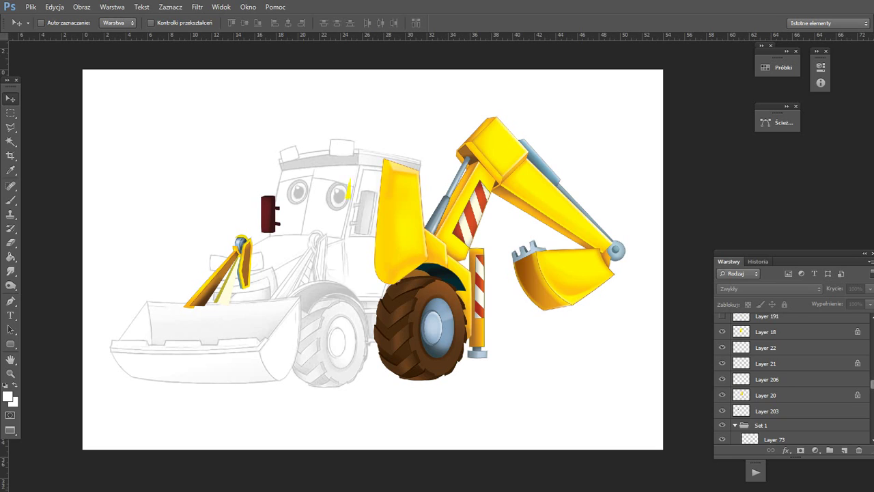
scroll(722, 331, up, 1)
Show the large yellow cab panel and its shading: Layers 191, 171, 205, 204.
click(722, 331)
scroll(722, 331, up, 1)
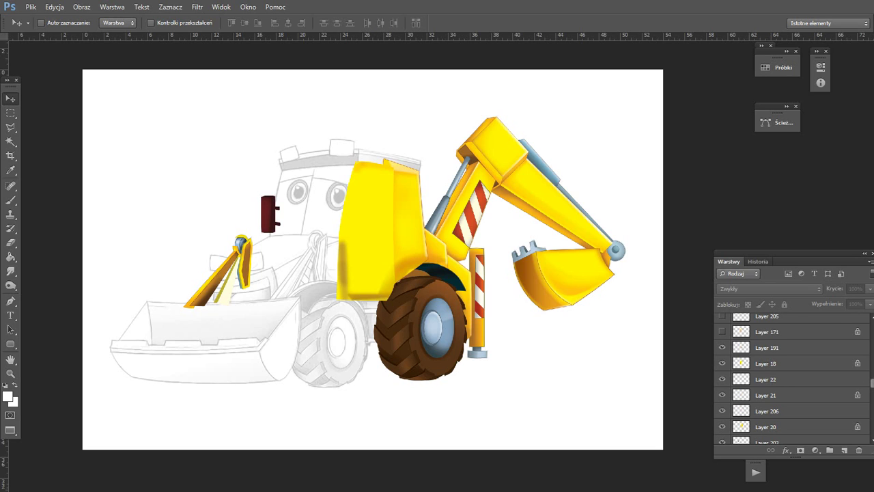
click(722, 332)
scroll(722, 331, up, 1)
click(722, 332)
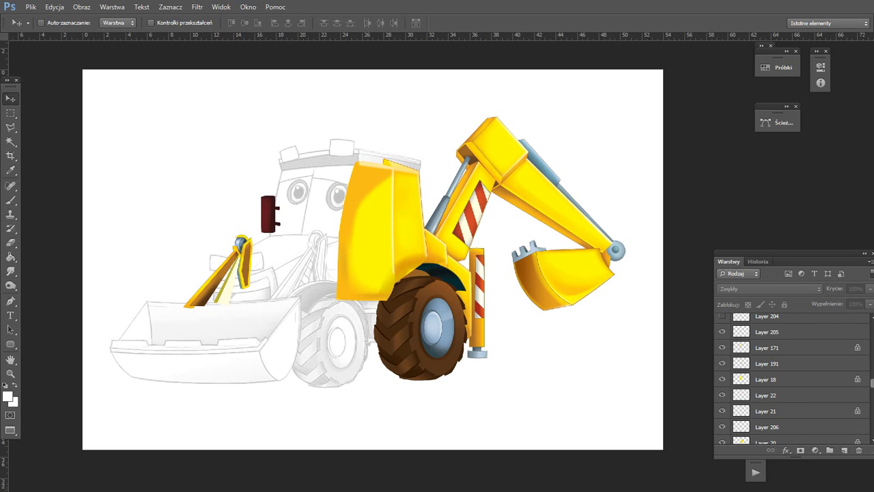
scroll(722, 331, up, 1)
click(722, 332)
scroll(722, 331, up, 1)
Add the small blue cab details on Layers 41, 75 and 40.
click(722, 332)
scroll(722, 331, up, 1)
click(722, 331)
scroll(722, 332, up, 1)
click(722, 331)
scroll(723, 331, up, 1)
Show the blue cab window, cab edge detail and dark strip under the cab.
click(722, 331)
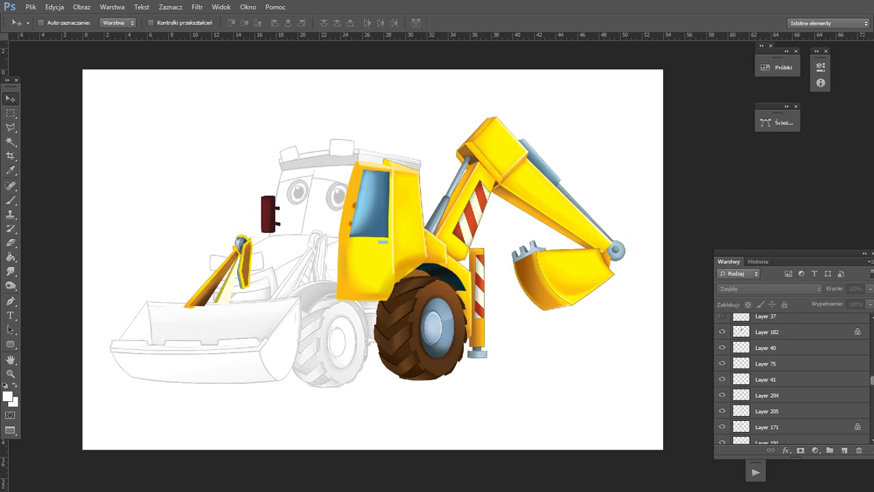
scroll(722, 331, up, 1)
click(723, 332)
scroll(722, 331, up, 1)
click(722, 331)
scroll(723, 331, up, 1)
click(722, 331)
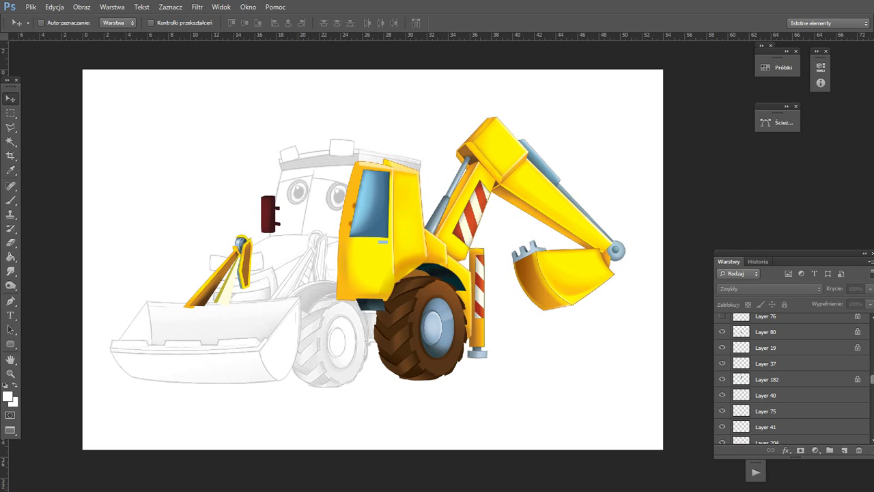
scroll(722, 331, up, 1)
Reveal the dark fender over the rear wheel and Layer 224's cab detail.
scroll(722, 331, up, 1)
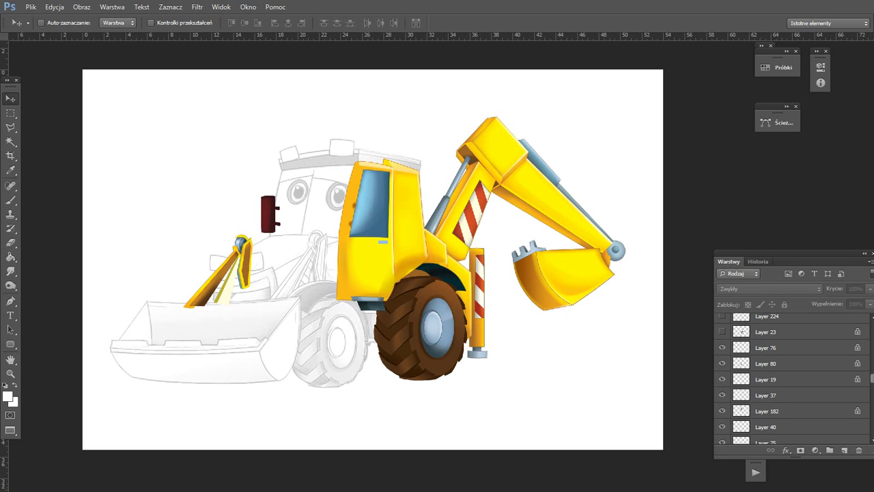
click(722, 331)
scroll(722, 331, up, 1)
click(722, 331)
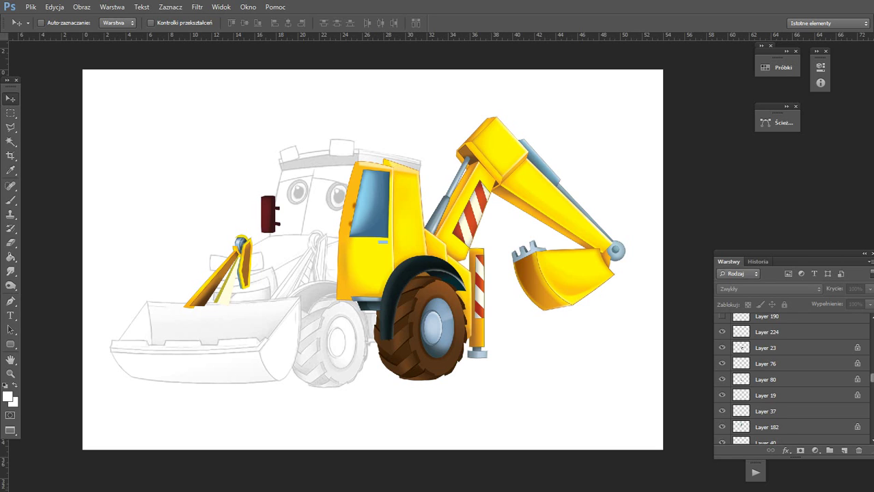
scroll(722, 331, up, 1)
click(722, 331)
scroll(722, 331, up, 1)
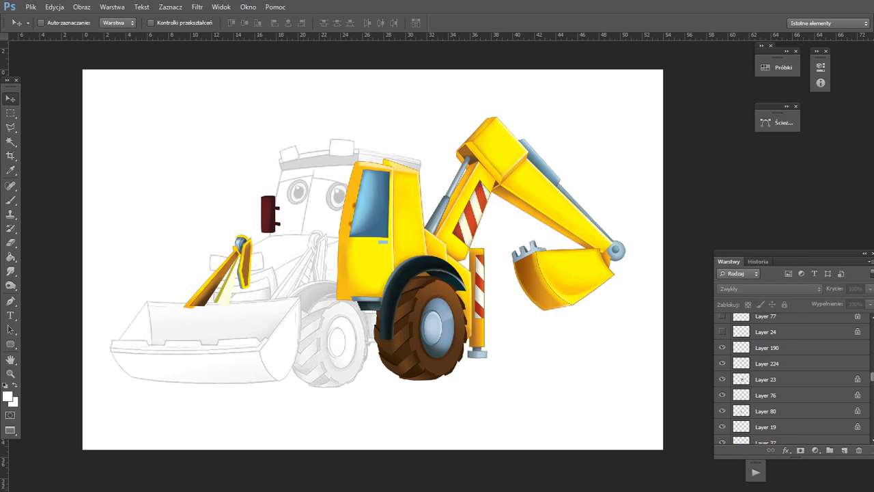
Show Layers 24, 77 and 6 to finish the fender and yellow cab panel.
click(722, 331)
scroll(722, 332, up, 1)
click(722, 332)
scroll(722, 331, up, 1)
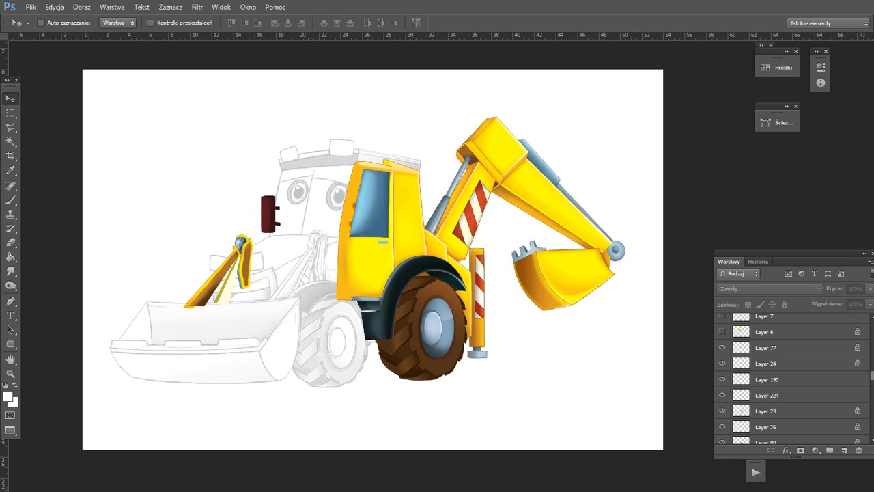
click(722, 332)
scroll(722, 331, up, 1)
Show the white cab window with shading and orange roof detail: Layers 7, 3, 169, 79, 167.
click(722, 332)
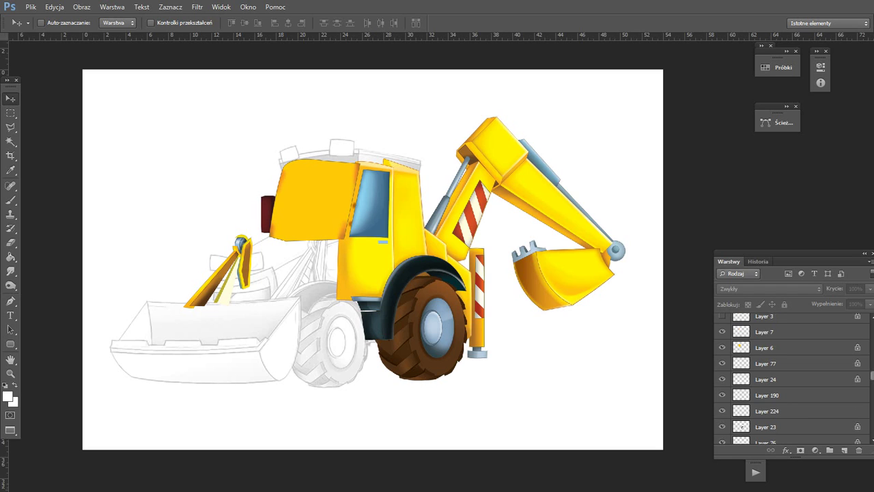
scroll(722, 331, up, 1)
click(722, 331)
scroll(722, 332, up, 1)
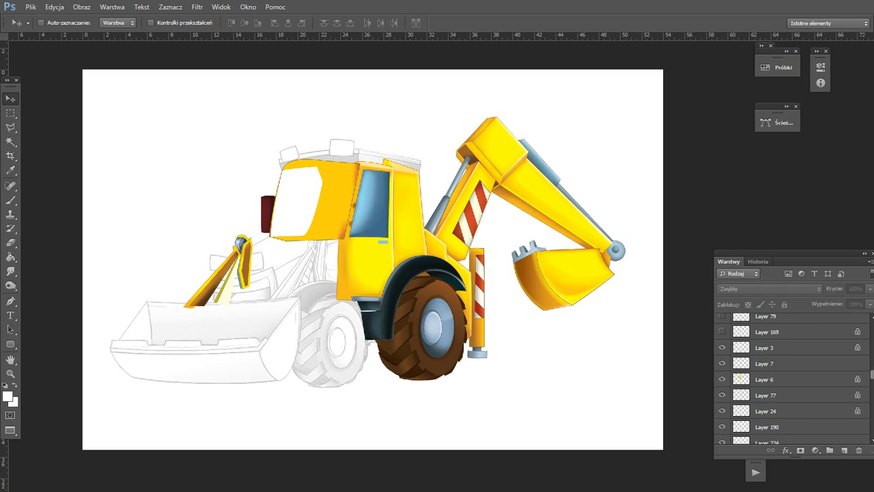
click(722, 331)
scroll(723, 332, up, 1)
click(722, 332)
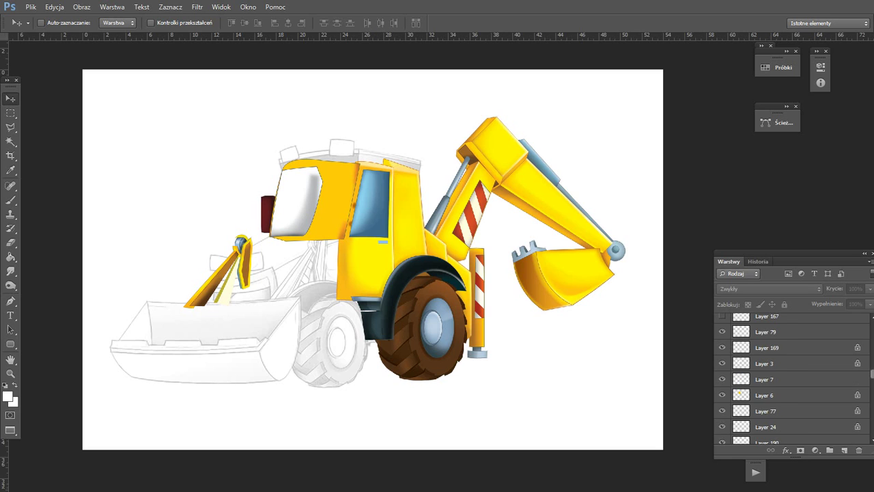
scroll(722, 331, up, 1)
click(722, 331)
scroll(722, 332, up, 1)
Add the first eye (Layer 35 copy) and window shading from Layers 2 and 168.
click(722, 331)
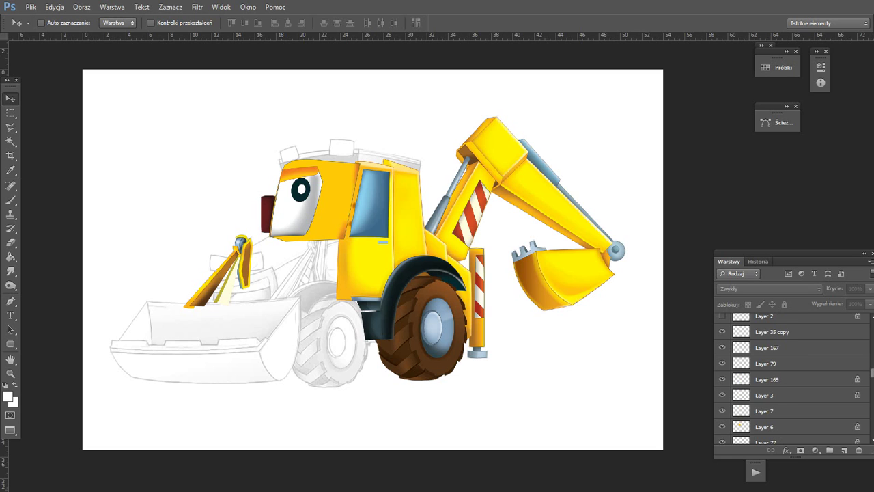
scroll(722, 331, up, 1)
click(722, 331)
scroll(722, 331, up, 1)
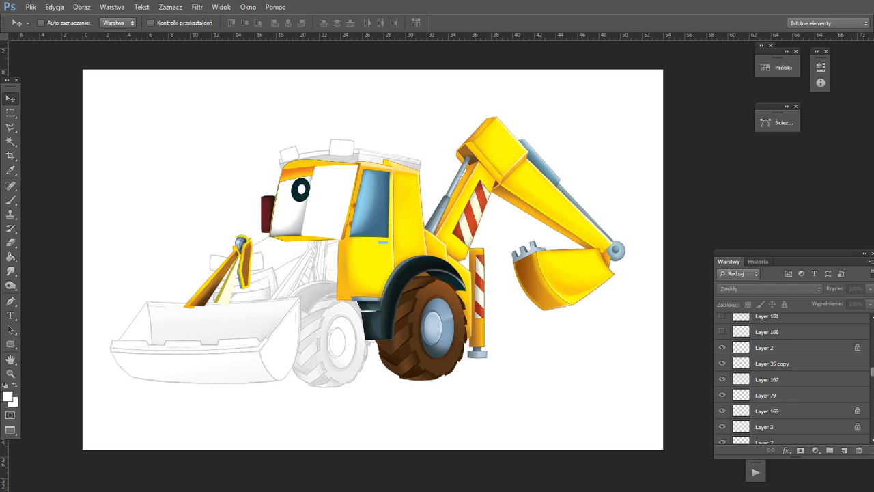
click(722, 331)
scroll(722, 332, up, 1)
Reveal Layers 181 and 78, both green eyes (176, 176 copy), and orange roof shading (32).
click(722, 331)
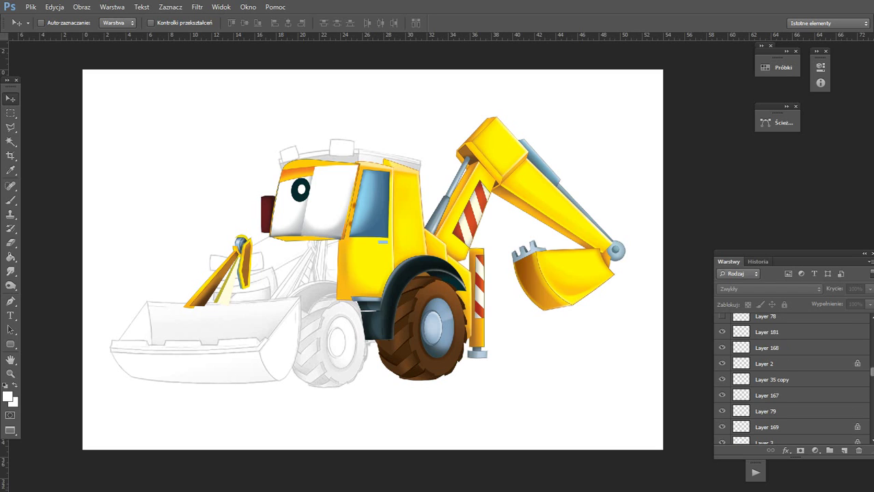
scroll(722, 331, up, 1)
click(722, 331)
scroll(722, 331, up, 1)
click(722, 331)
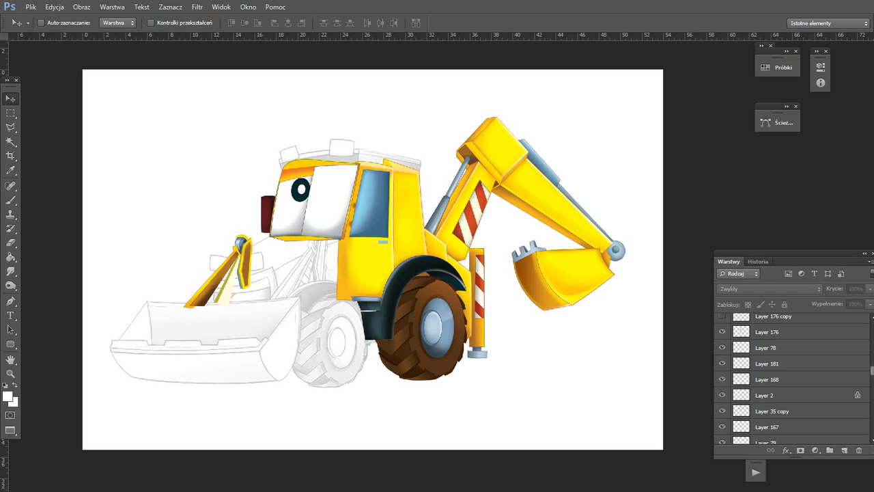
scroll(722, 331, up, 1)
click(722, 331)
scroll(722, 331, up, 1)
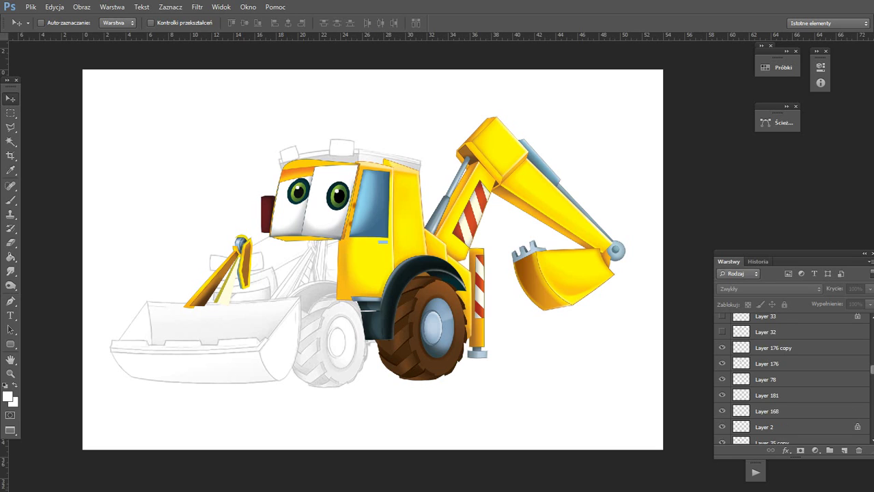
click(722, 331)
Show Layers 33, 11, 9, 208 and 184 for the orange and yellow hood and its shading.
click(722, 332)
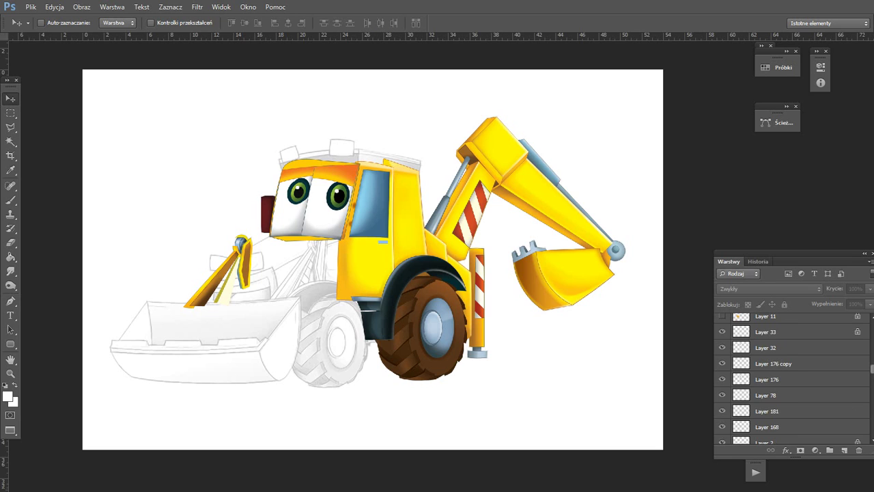
scroll(722, 331, up, 1)
click(722, 332)
scroll(722, 331, up, 1)
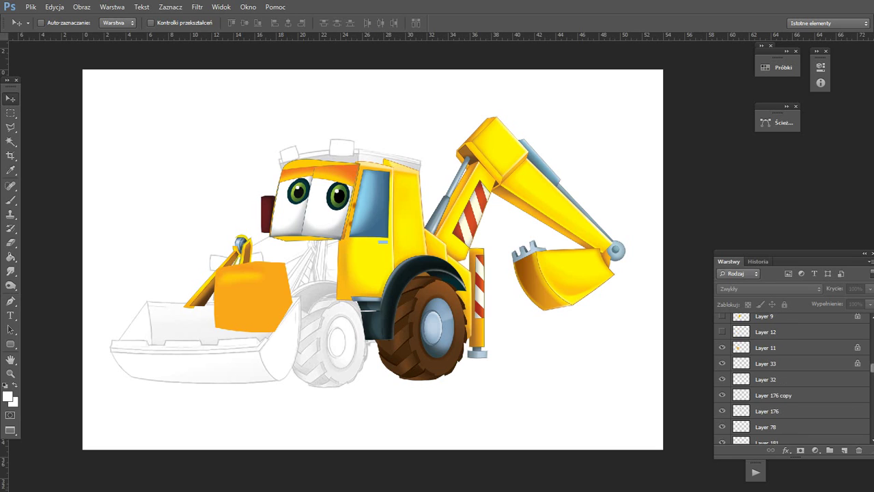
scroll(722, 331, up, 1)
click(722, 331)
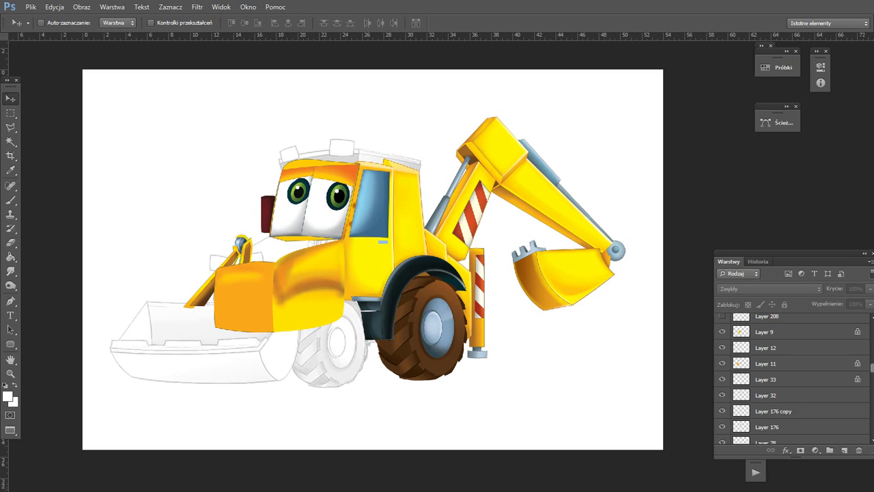
scroll(722, 331, up, 1)
click(722, 331)
scroll(722, 331, up, 1)
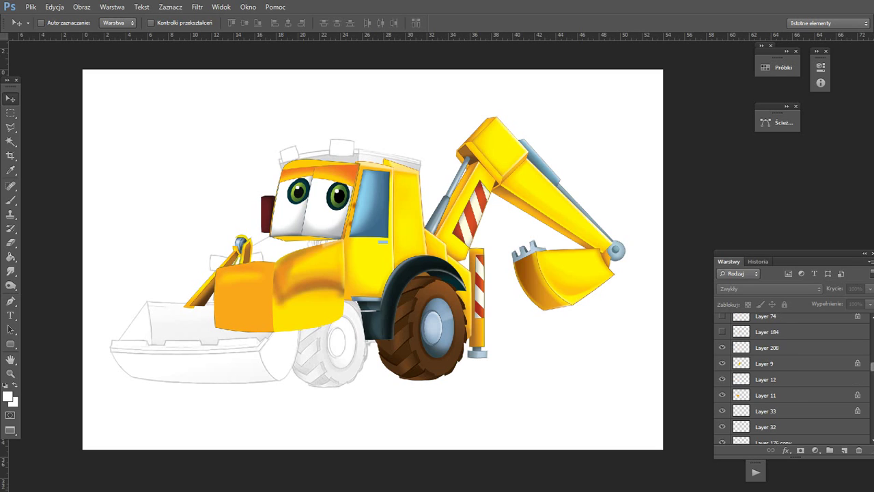
click(722, 331)
scroll(722, 331, up, 1)
Show Layers 74, 43, 44 and 82 for the dark front fender and wheel shading.
click(722, 332)
scroll(722, 332, up, 1)
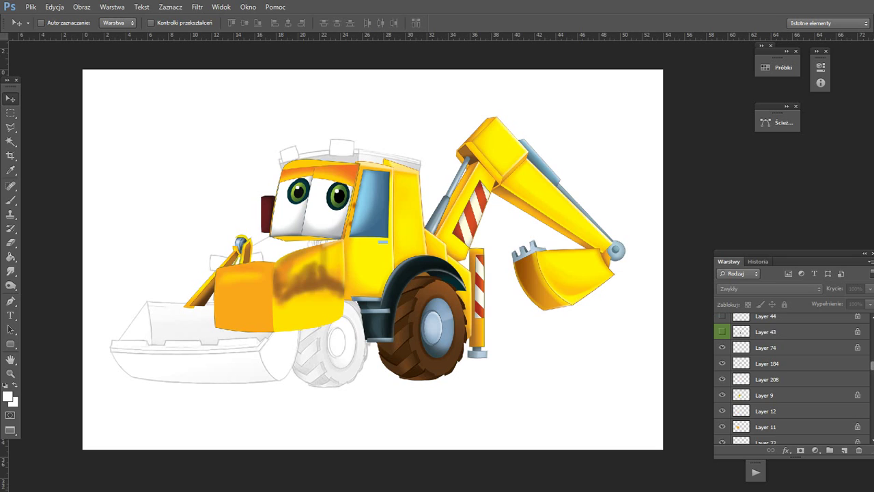
click(722, 331)
scroll(722, 331, up, 1)
click(722, 331)
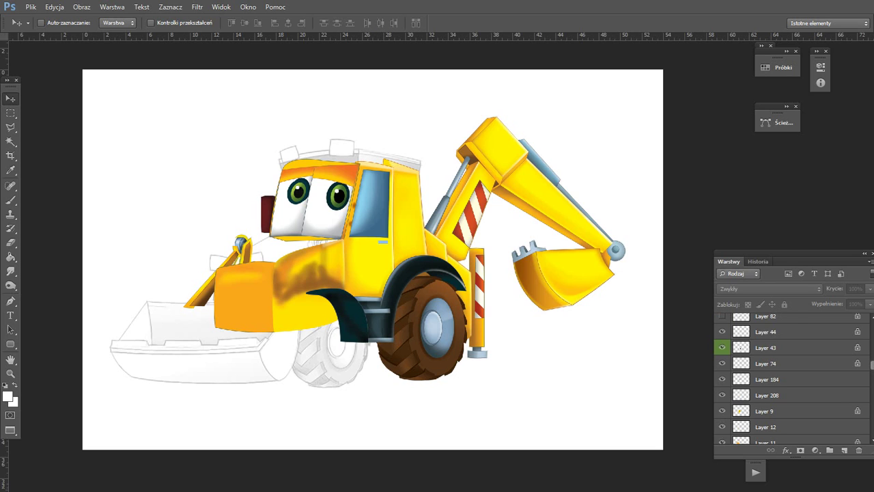
scroll(722, 331, up, 1)
click(722, 331)
scroll(722, 332, up, 1)
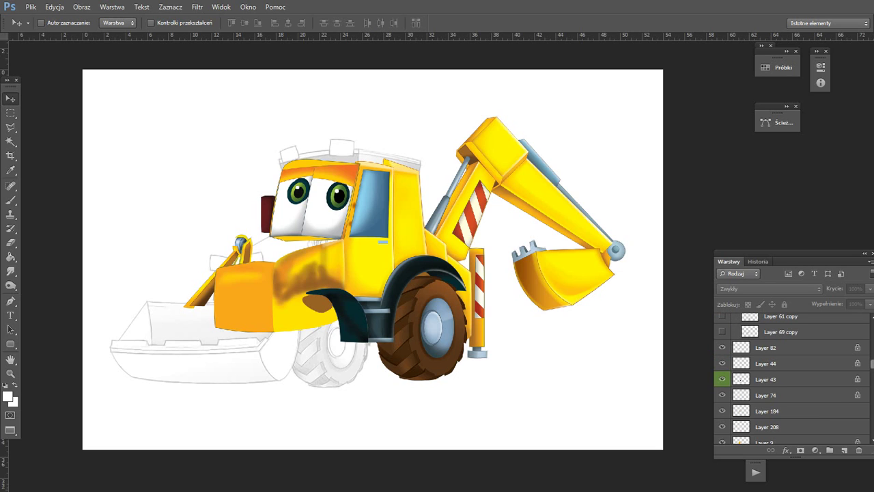
Show the wheel copy layers 69, 61, 62, 63, 64, 65 and 52 for the brown front tyre.
click(722, 331)
scroll(722, 331, up, 1)
click(723, 331)
scroll(722, 331, up, 1)
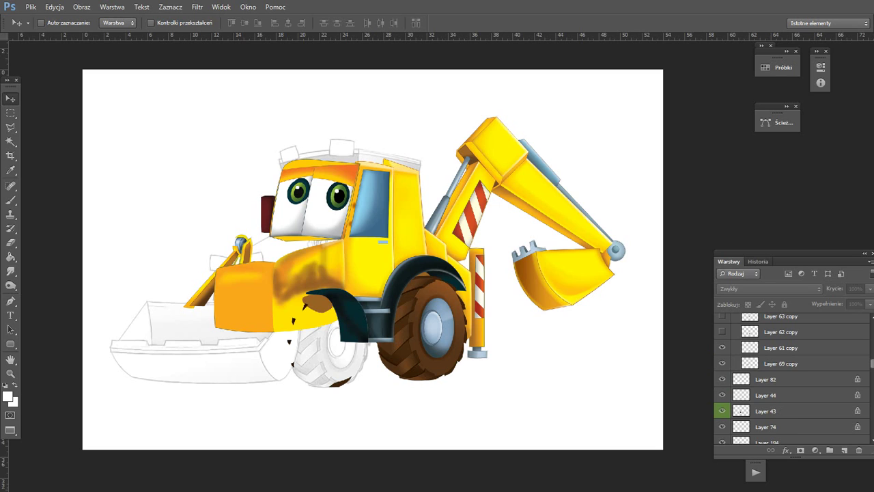
click(722, 332)
scroll(722, 331, up, 1)
click(722, 331)
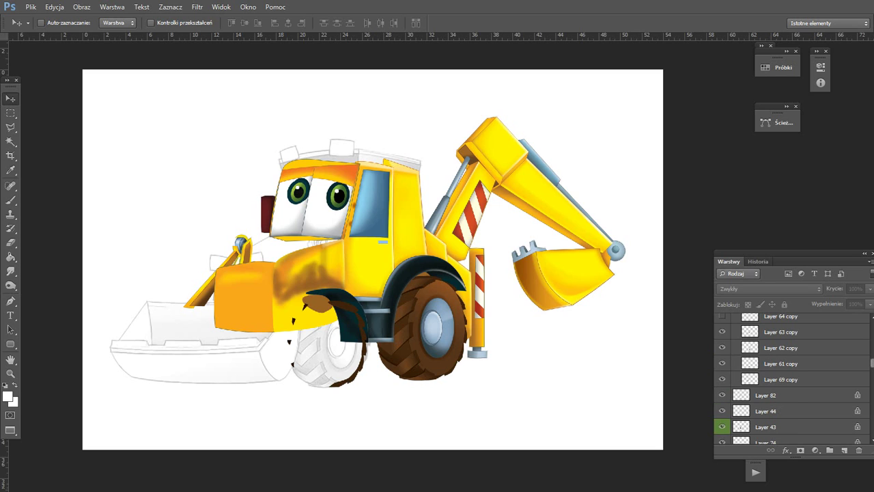
scroll(722, 332, up, 1)
click(722, 331)
scroll(722, 331, up, 1)
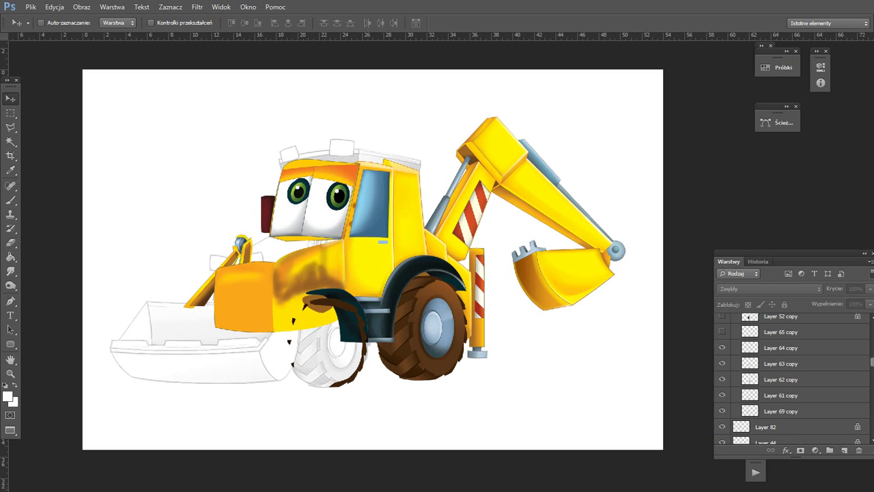
click(722, 331)
scroll(722, 331, up, 1)
click(722, 331)
scroll(722, 331, up, 1)
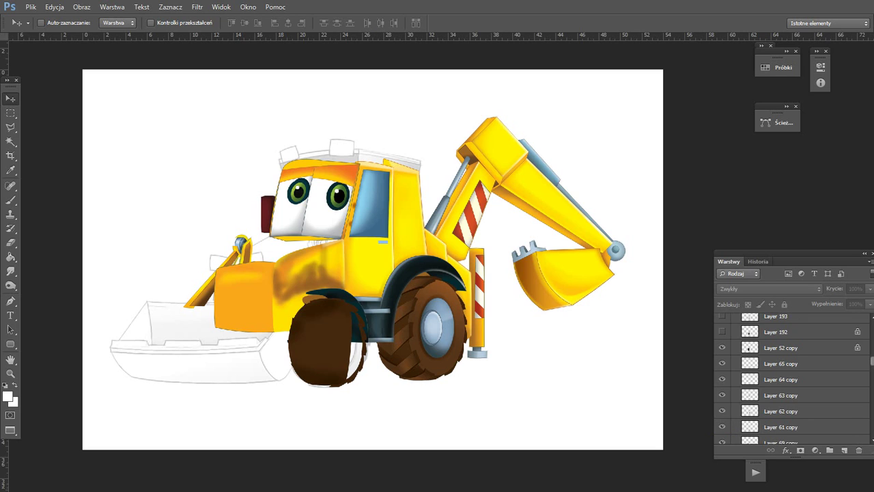
Show Layers 192, 193, 56 copy and 55 copy to complete the front wheel.
click(722, 331)
scroll(722, 331, up, 1)
click(722, 331)
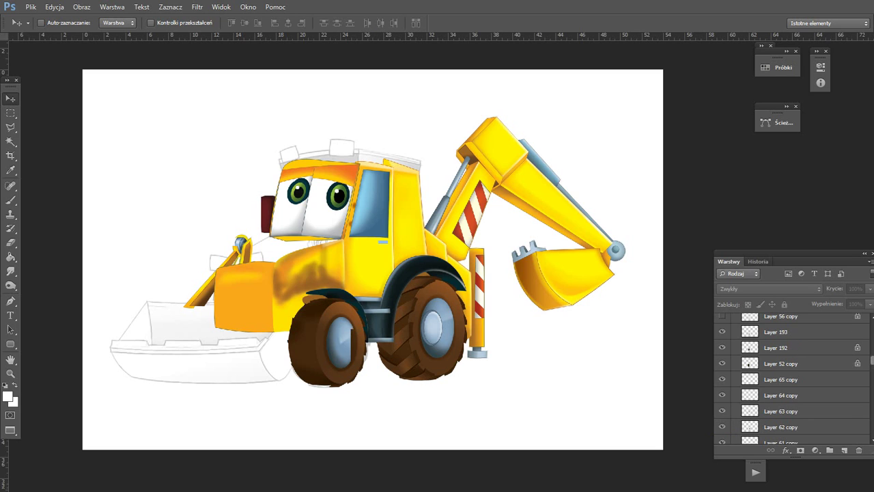
scroll(722, 331, up, 1)
click(722, 331)
scroll(722, 331, up, 1)
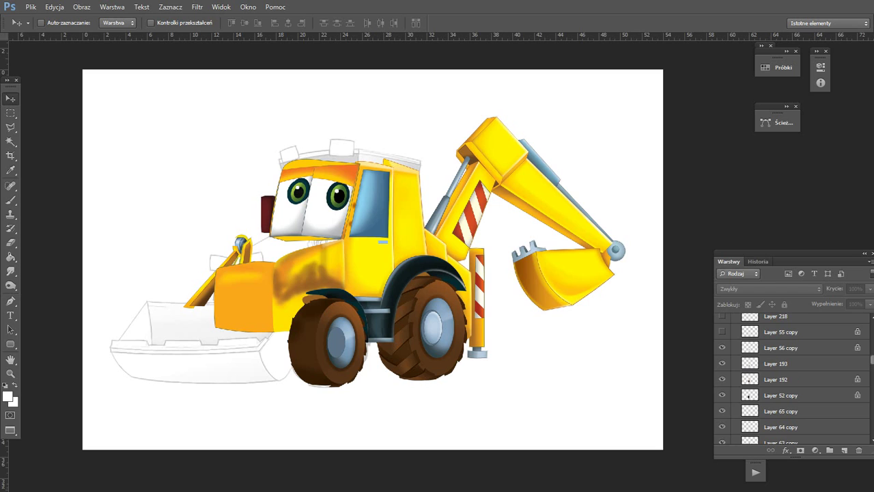
click(722, 331)
scroll(722, 331, up, 1)
Show Layer 218 and copies 70, 71, 60, 68, 67, 66, 72 and 73 for the tyre tread.
click(722, 331)
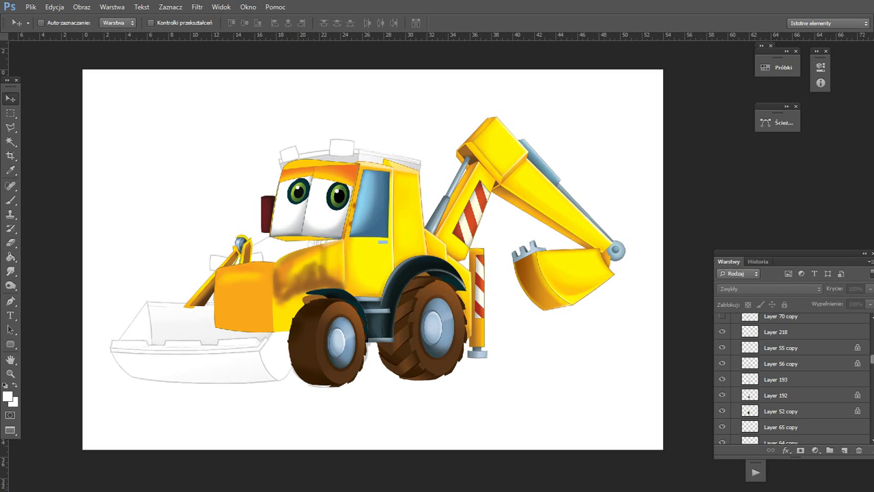
scroll(722, 331, up, 1)
click(722, 331)
scroll(722, 331, up, 1)
click(722, 332)
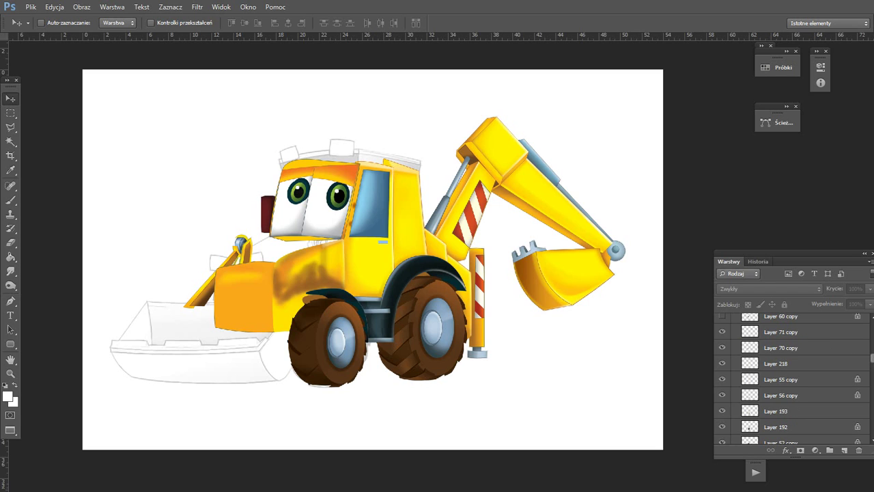
scroll(722, 331, up, 1)
click(722, 331)
scroll(722, 331, up, 1)
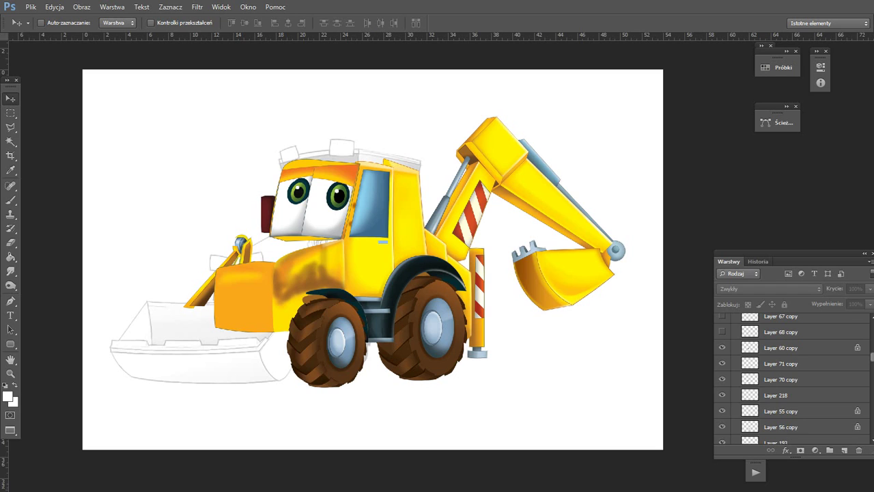
click(722, 332)
scroll(722, 332, up, 1)
click(722, 331)
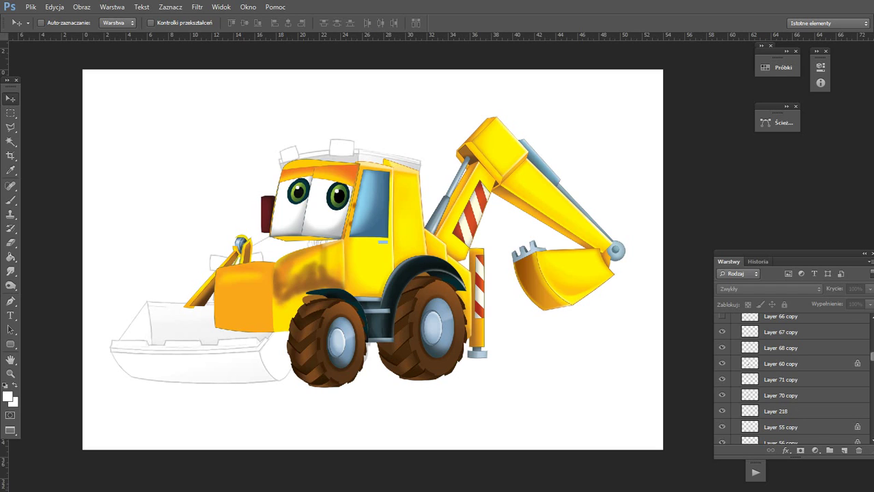
scroll(722, 331, up, 1)
click(722, 331)
scroll(722, 331, up, 1)
click(722, 331)
scroll(722, 331, up, 1)
click(722, 331)
scroll(722, 331, up, 1)
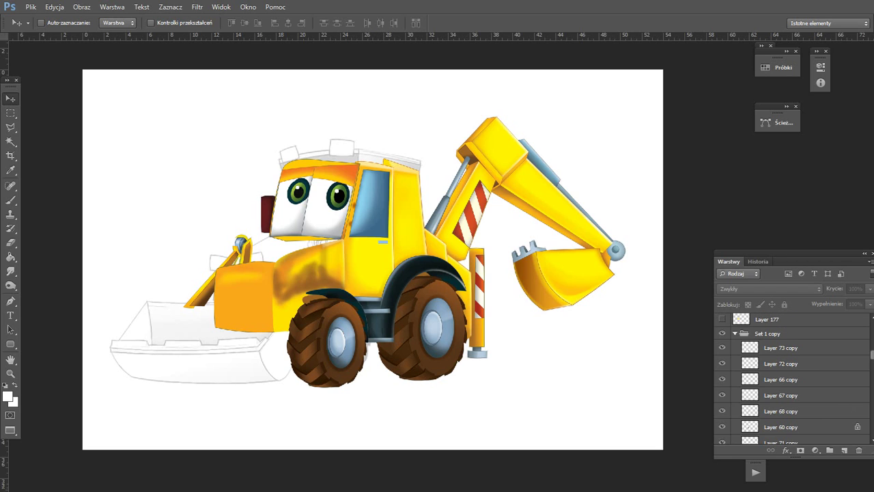
scroll(722, 333, up, 1)
Show Layers 177, 170, 8, 45, 135 and 136 for yellow loader and headlight details.
click(722, 333)
scroll(722, 333, up, 1)
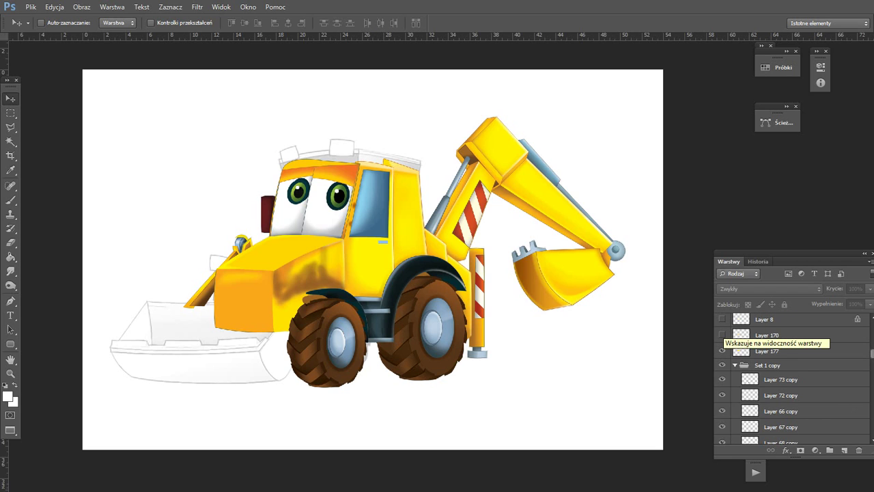
click(722, 335)
scroll(722, 335, up, 1)
click(722, 335)
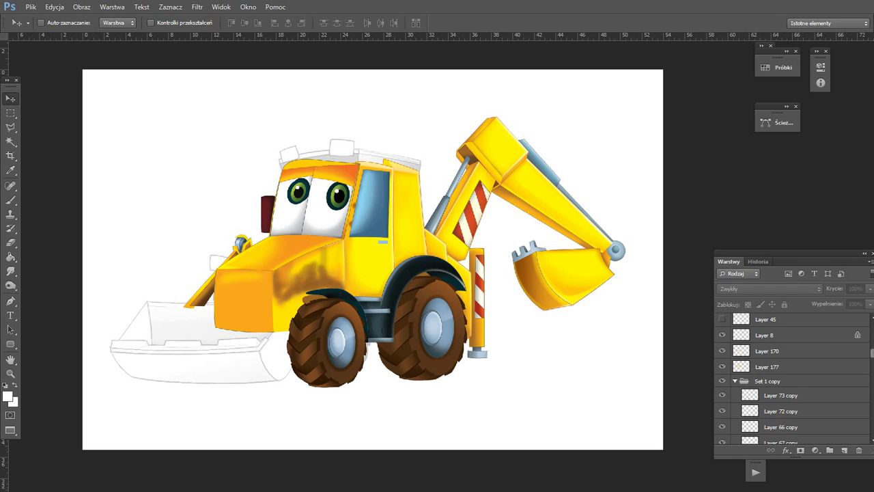
scroll(722, 334, up, 1)
click(722, 334)
scroll(722, 335, up, 2)
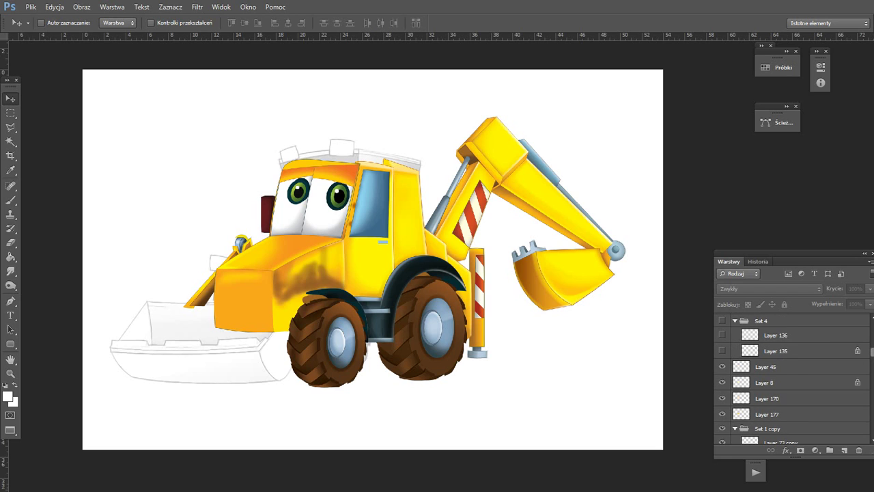
scroll(722, 335, down, 1)
click(722, 334)
scroll(722, 335, up, 1)
click(722, 335)
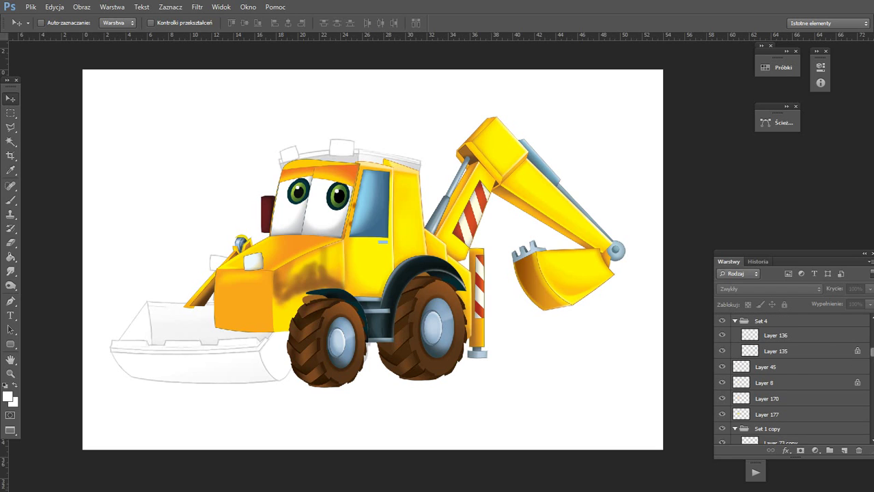
scroll(722, 334, up, 1)
scroll(722, 335, up, 1)
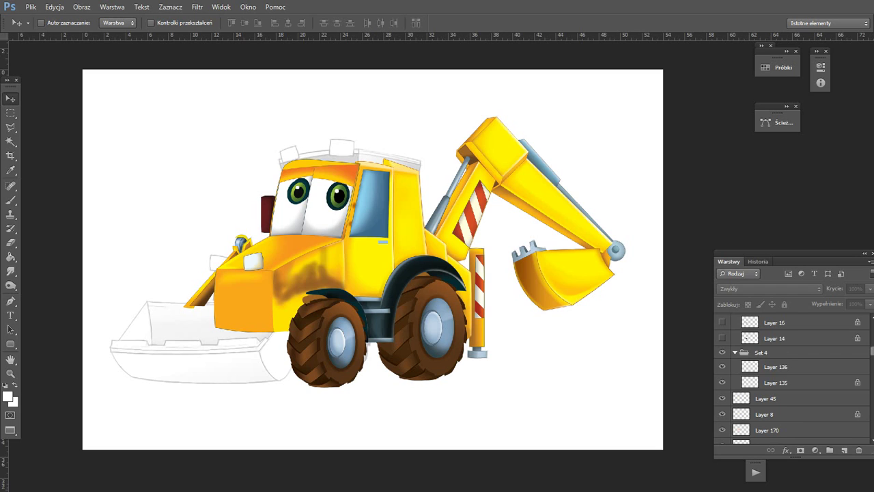
Show Layers 14, 16, 185, 15 and 186 to build the grinning mouth.
click(722, 337)
scroll(722, 337, up, 1)
click(722, 338)
scroll(722, 337, up, 1)
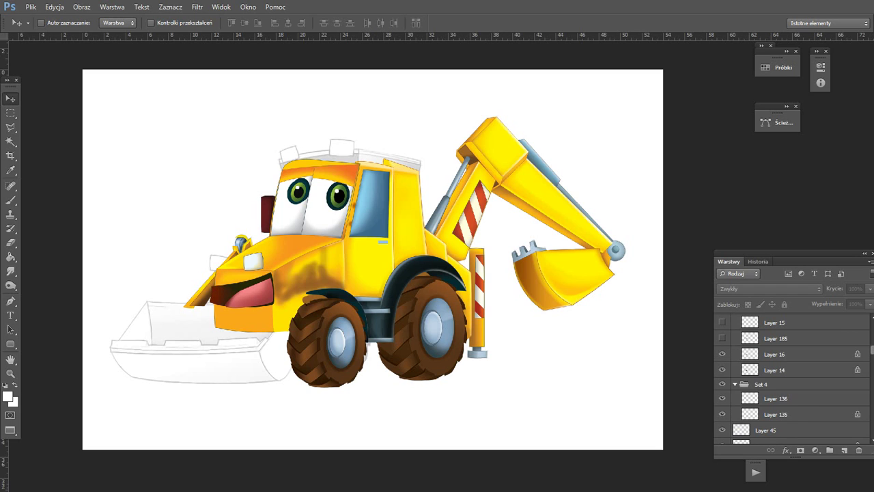
click(722, 337)
scroll(722, 337, up, 1)
click(722, 337)
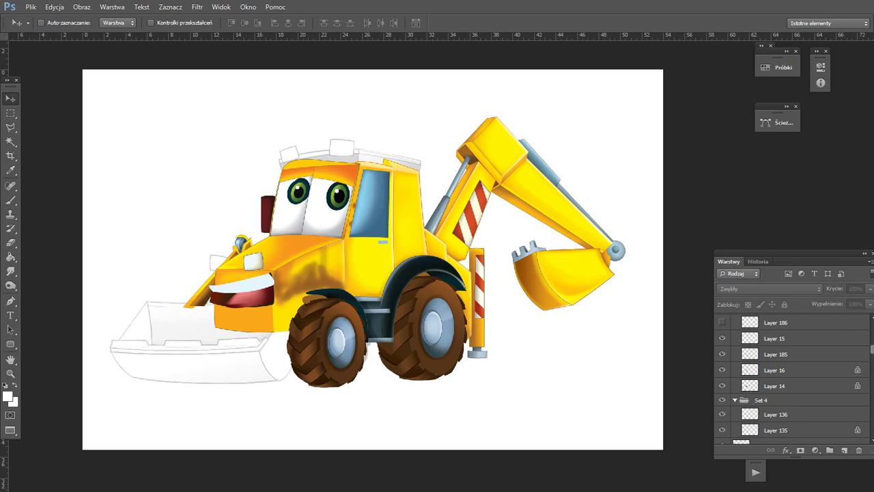
scroll(722, 337, up, 1)
click(722, 337)
scroll(722, 338, up, 1)
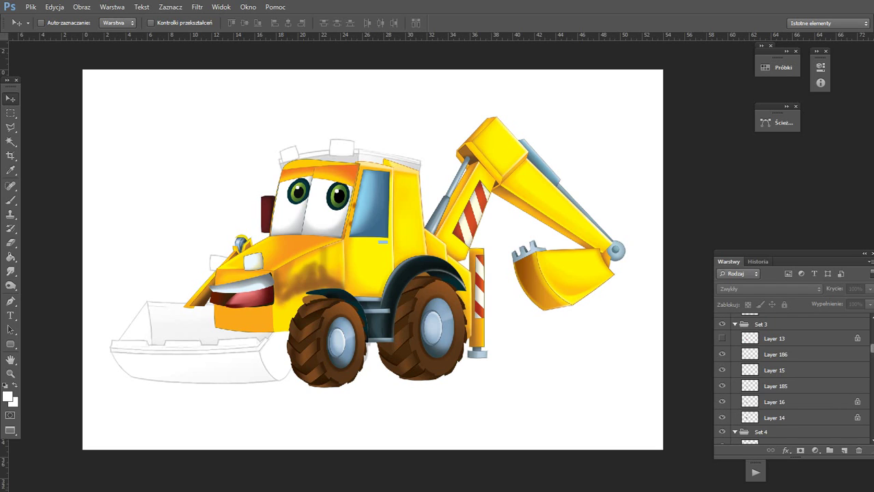
Show Layers 13, 128 and 137 for the red mouth outline and the grey front bolt.
click(722, 337)
scroll(722, 337, up, 2)
click(722, 337)
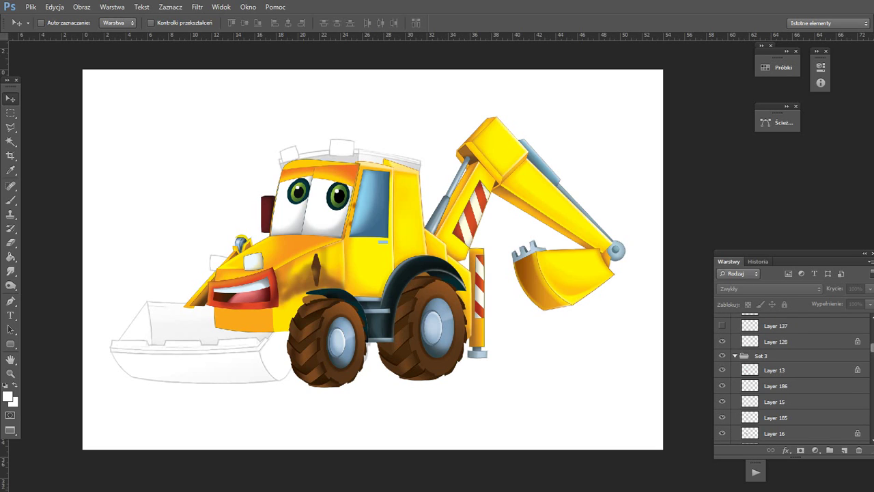
scroll(722, 338, up, 1)
click(722, 341)
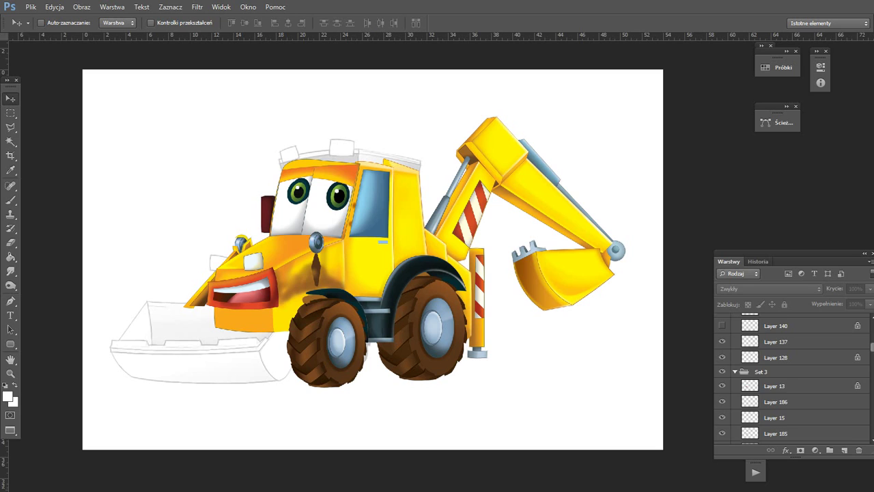
Show Layers 140, 129, 132, 134 and 133 for front body and loader-arm details.
scroll(722, 341, up, 1)
click(722, 341)
scroll(722, 341, up, 1)
click(722, 341)
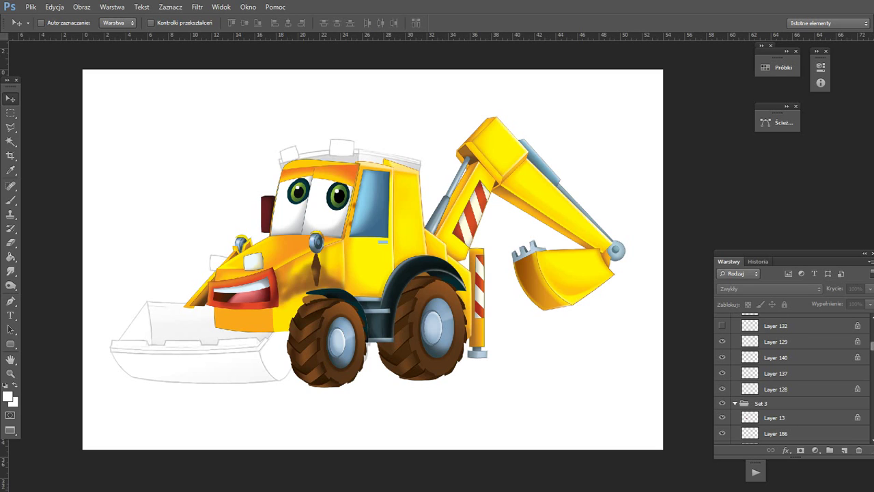
scroll(722, 341, up, 1)
click(722, 341)
scroll(722, 341, up, 1)
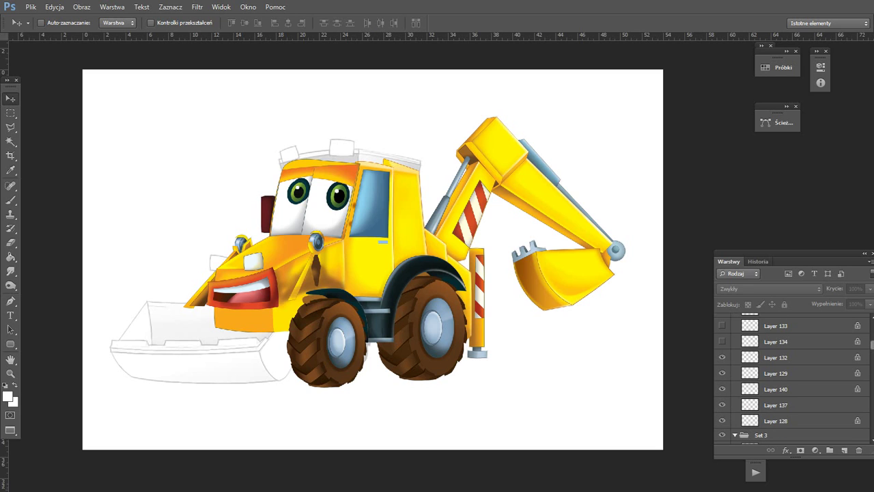
click(722, 341)
scroll(722, 341, up, 1)
click(722, 341)
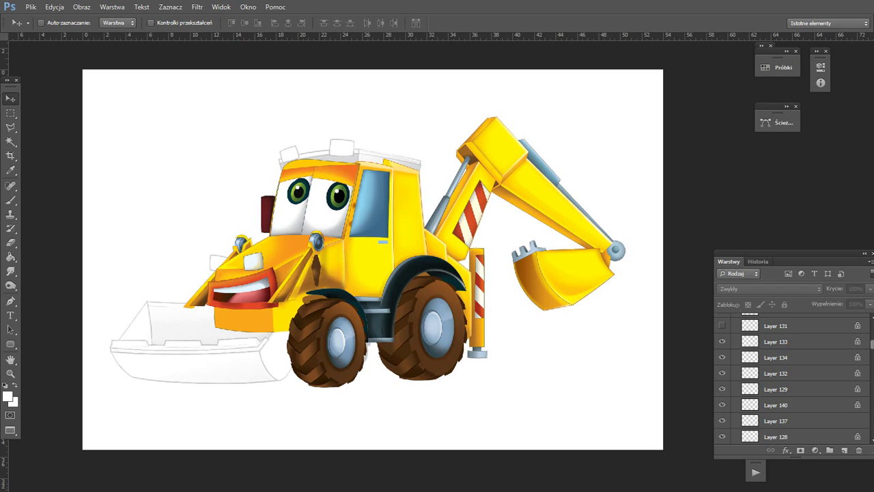
scroll(722, 341, up, 1)
Show Layers 131, 155, 127, 126 and 130 to complete the loader arm.
click(722, 341)
scroll(722, 341, up, 1)
click(722, 341)
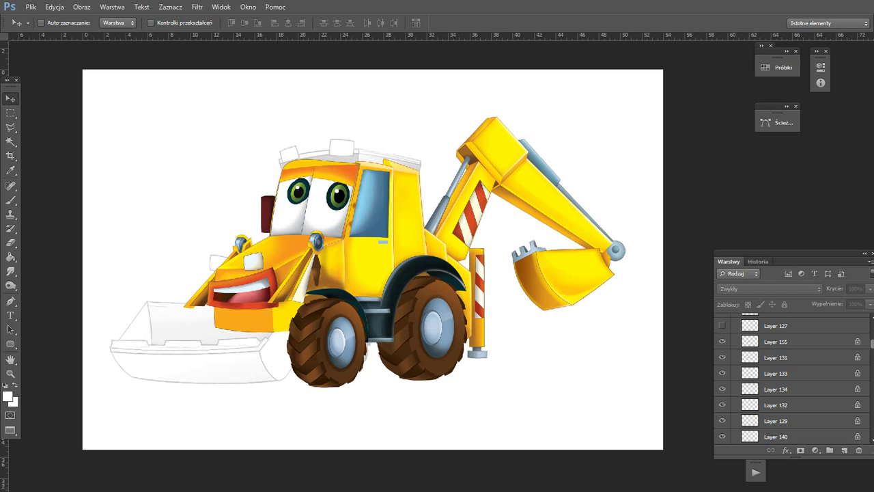
scroll(722, 341, up, 1)
click(722, 341)
scroll(722, 341, up, 1)
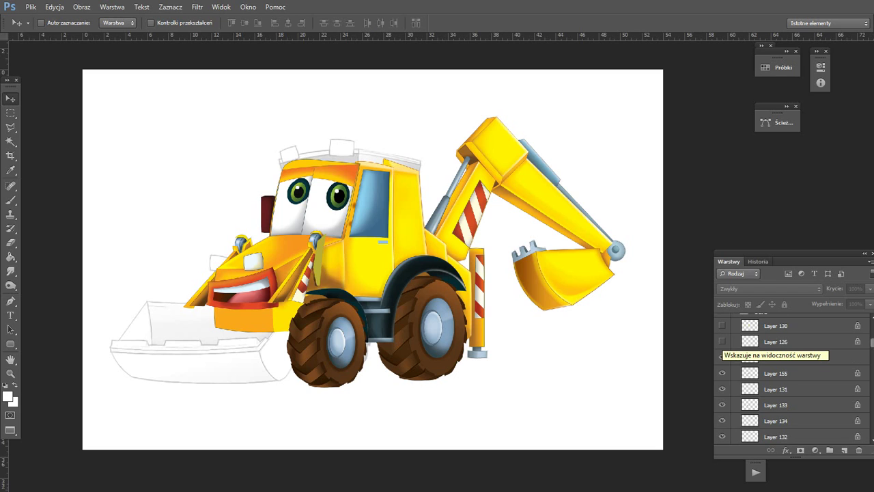
click(722, 341)
scroll(722, 341, up, 1)
click(722, 341)
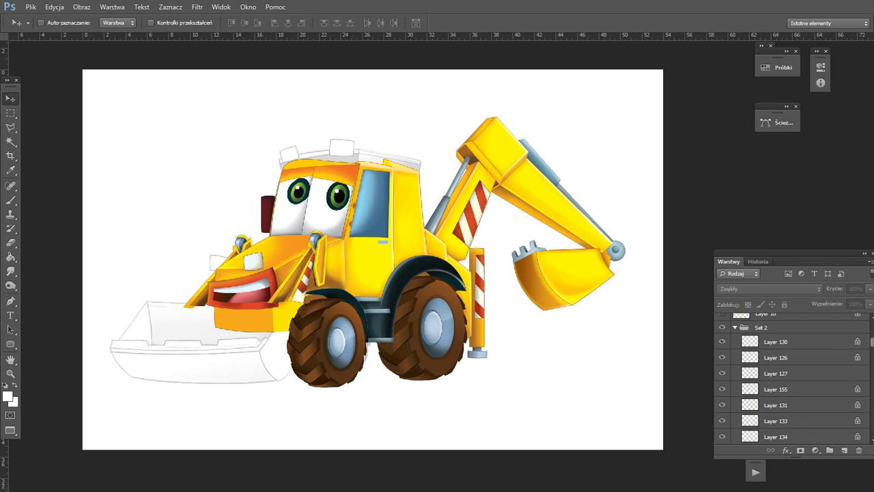
scroll(722, 341, up, 1)
scroll(722, 341, up, 1)
Show the yellow and dark front wheel fender layers plus Layers 225, 189 and 178.
click(722, 344)
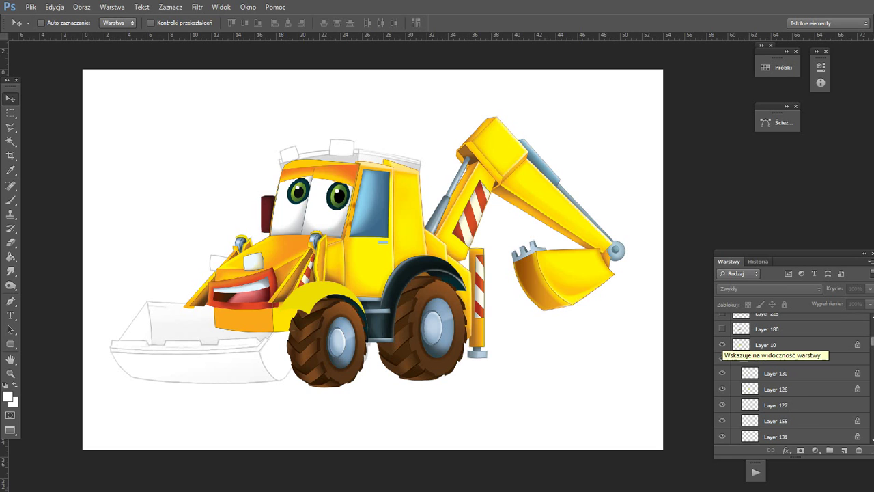
scroll(723, 343, up, 1)
click(722, 343)
scroll(722, 343, up, 1)
click(722, 345)
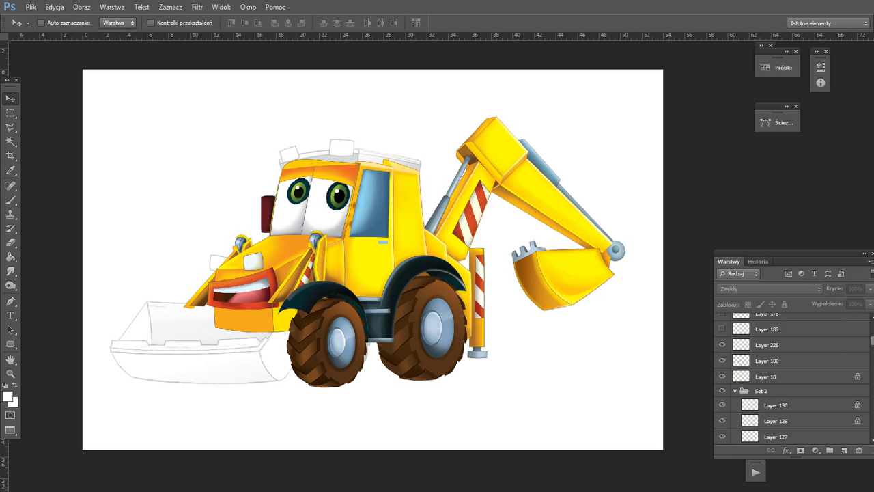
scroll(722, 344, up, 1)
click(722, 345)
scroll(722, 344, up, 1)
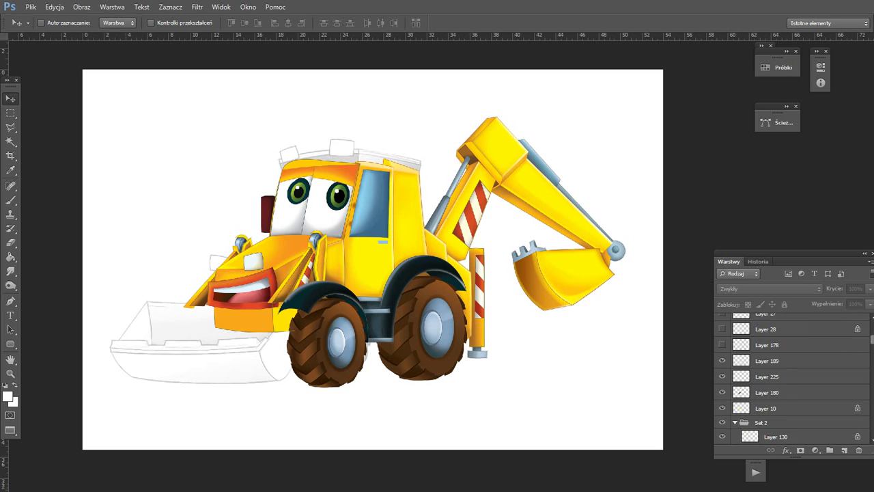
click(722, 345)
scroll(722, 344, up, 1)
Show Layers 28, 27, 120, 121 and the cab roof layer for front parts, left headlight and dark roof.
click(722, 345)
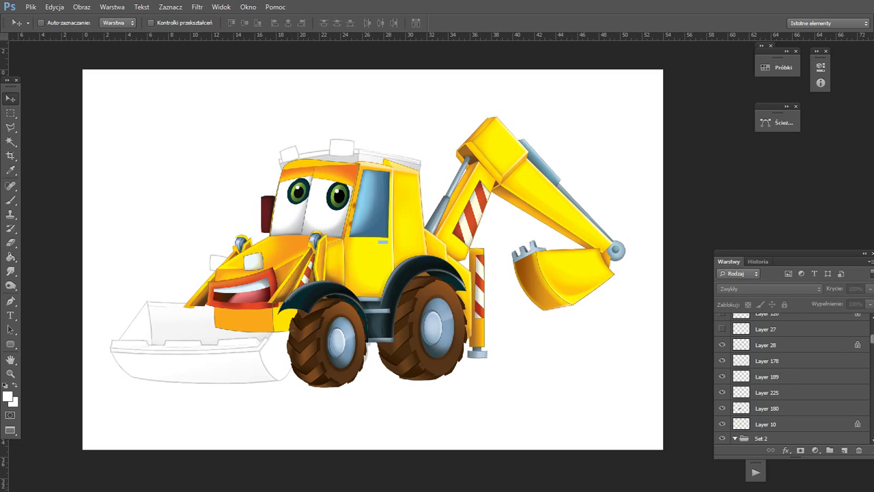
scroll(722, 344, up, 1)
click(722, 344)
scroll(722, 344, up, 1)
click(722, 344)
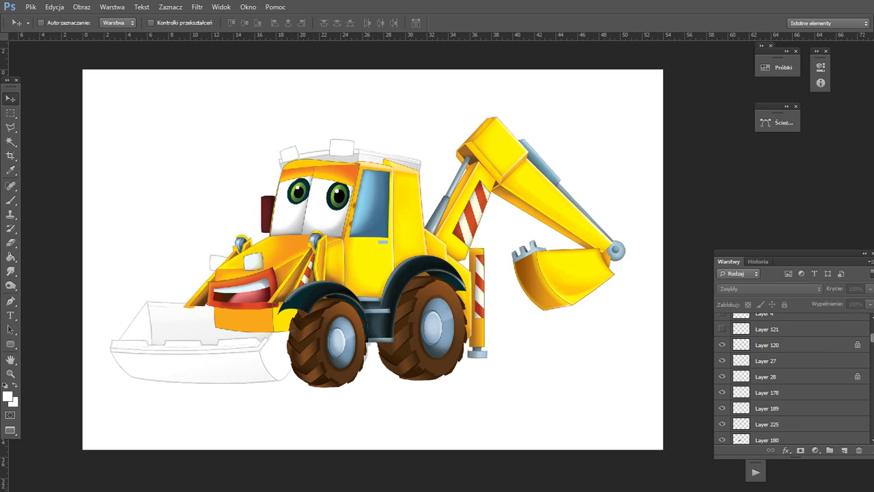
scroll(722, 344, up, 1)
click(722, 344)
scroll(722, 345, up, 1)
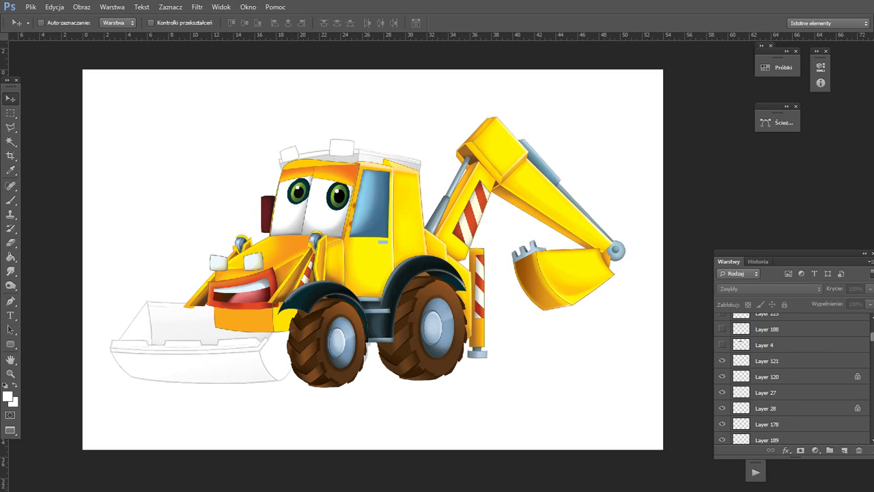
click(722, 344)
scroll(722, 345, up, 1)
Show the roof highlight and light layers 188, 223, 125, 123 and 124.
click(722, 344)
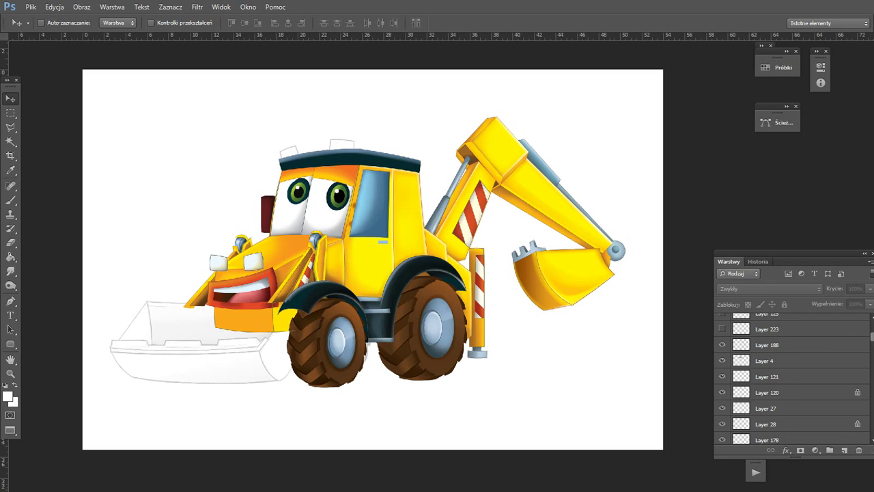
scroll(722, 345, up, 1)
click(722, 344)
scroll(722, 344, up, 1)
click(722, 344)
scroll(722, 344, up, 1)
click(722, 344)
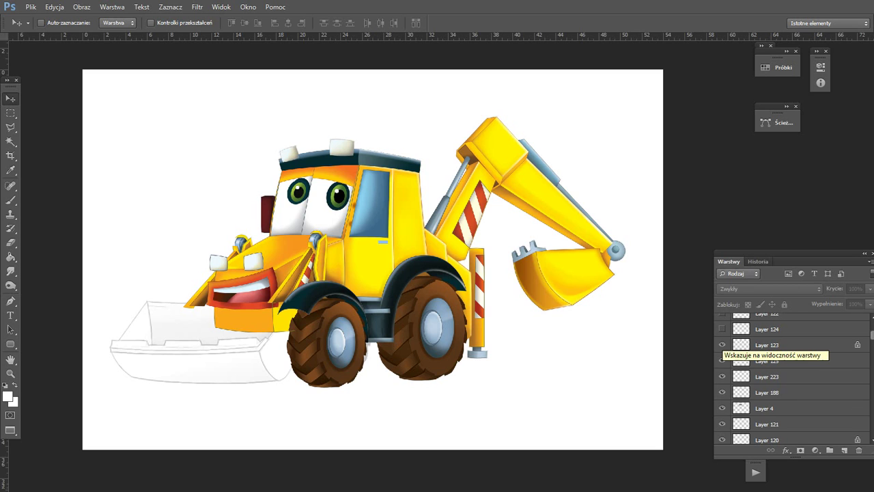
scroll(722, 344, up, 1)
click(722, 344)
scroll(722, 344, up, 1)
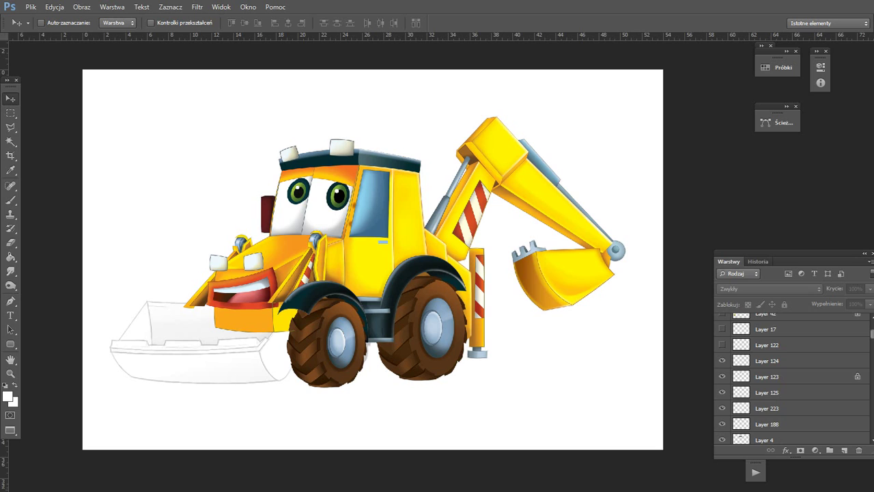
Show the detail layers 122 and 17.
click(722, 345)
scroll(722, 345, up, 1)
click(722, 345)
scroll(722, 345, up, 1)
Fill the front bucket in yellow and brown by showing Layers 42, 187, 217, 30 and 31.
click(722, 344)
scroll(722, 345, up, 1)
click(722, 344)
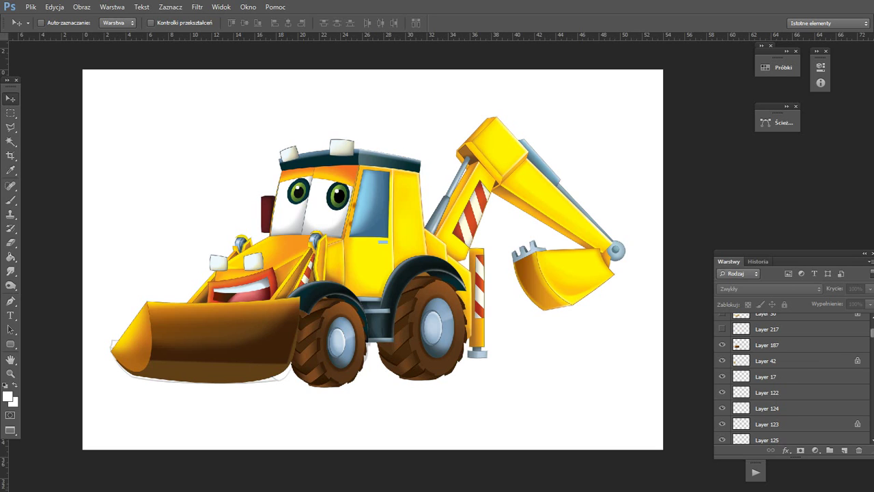
scroll(722, 344, up, 1)
click(722, 345)
scroll(722, 344, up, 1)
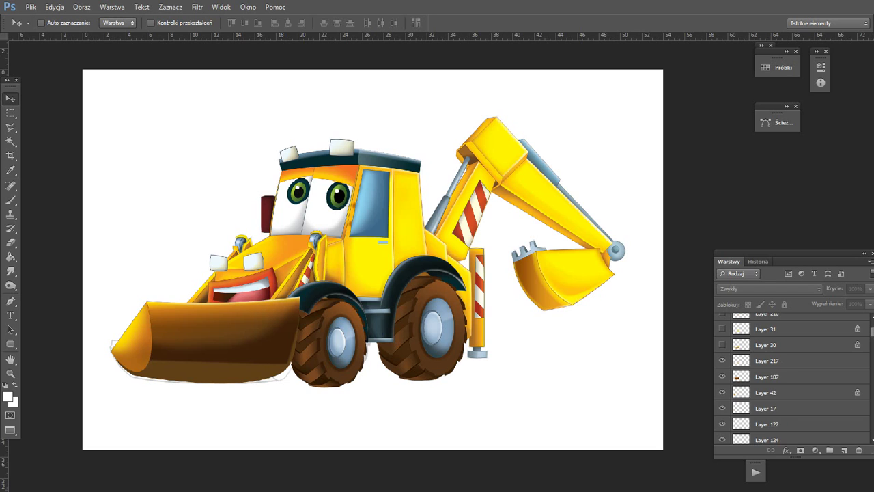
click(722, 344)
scroll(722, 344, up, 1)
click(722, 344)
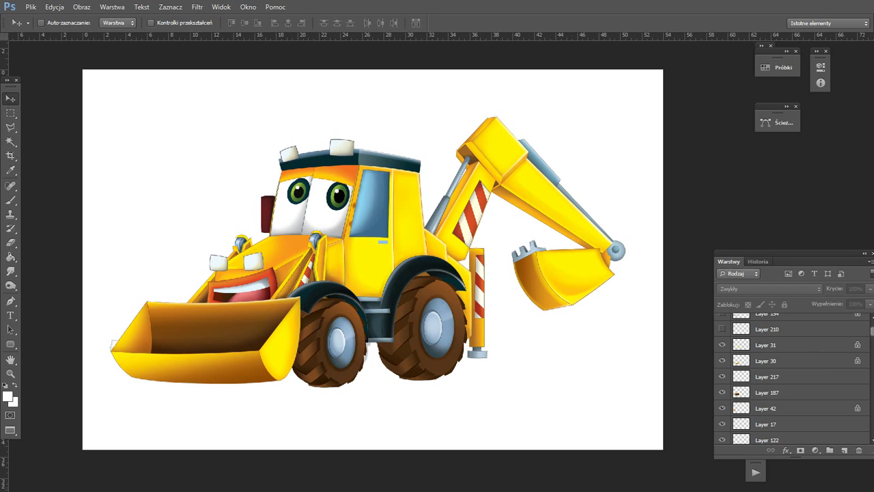
scroll(722, 344, up, 1)
Add the bucket's grey blade edge with Layers 210, 154, 160 and 161.
click(722, 345)
scroll(722, 344, up, 1)
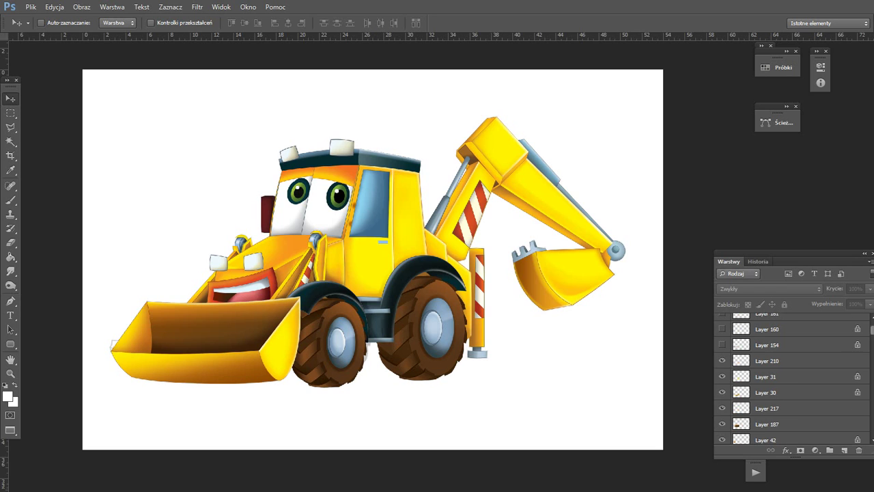
click(722, 344)
scroll(722, 344, up, 1)
click(722, 344)
scroll(722, 344, up, 1)
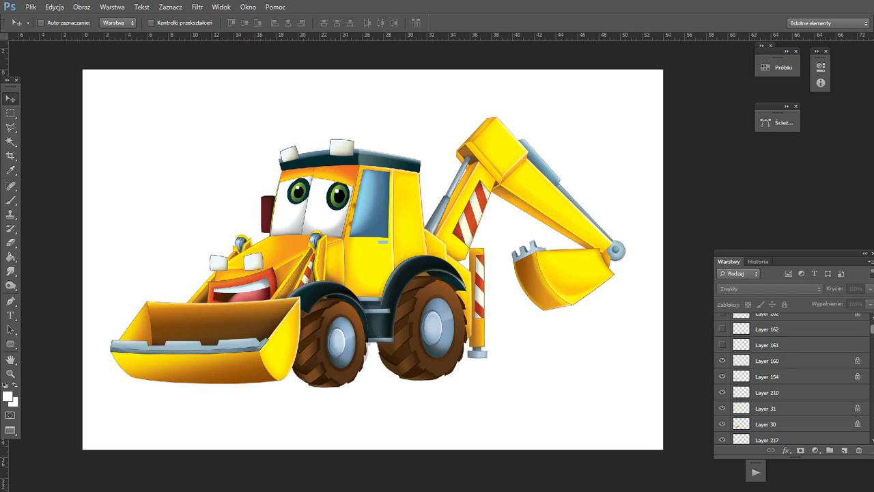
click(723, 344)
scroll(722, 344, up, 1)
Show cab Layers 162, 202, 209, 38, 183 and 39 for red panels, blue panes and dark details.
click(722, 344)
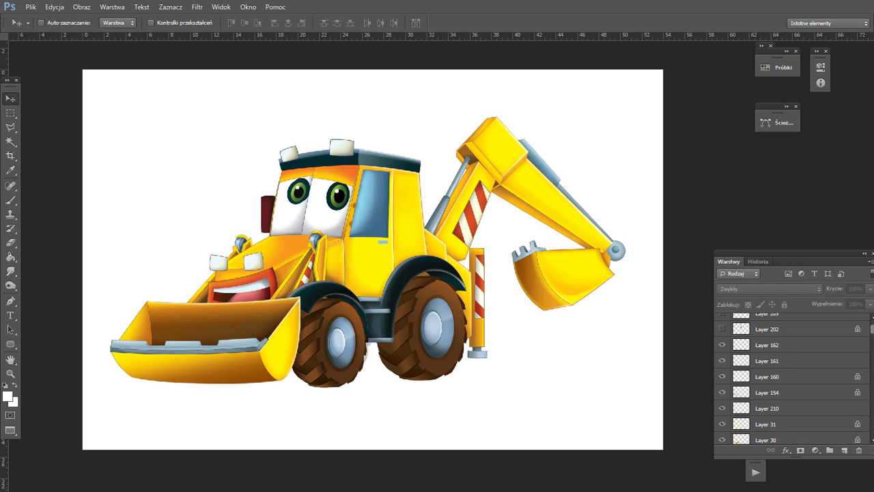
scroll(722, 345, up, 1)
click(722, 345)
scroll(722, 344, up, 1)
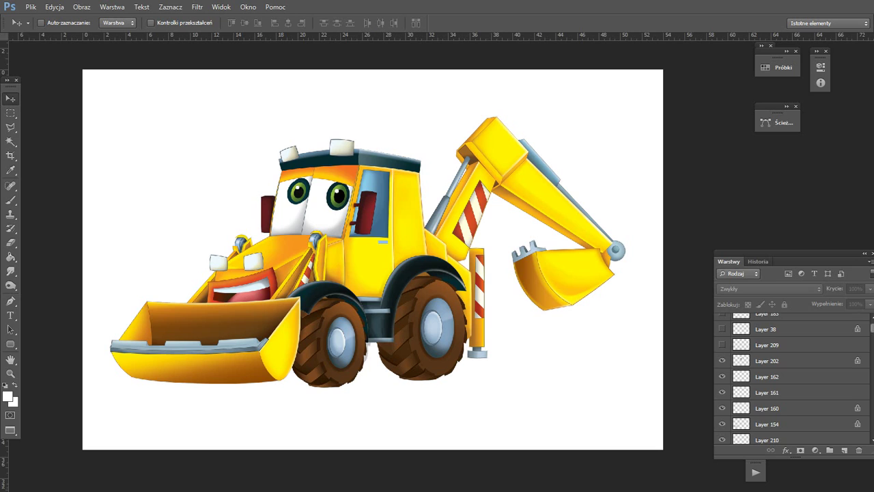
click(722, 345)
scroll(722, 344, up, 1)
click(722, 345)
scroll(722, 344, up, 1)
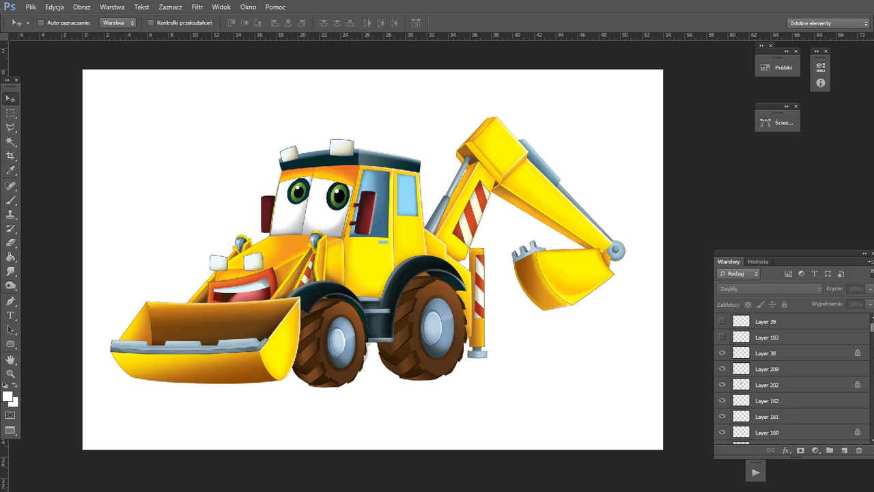
click(722, 336)
click(722, 321)
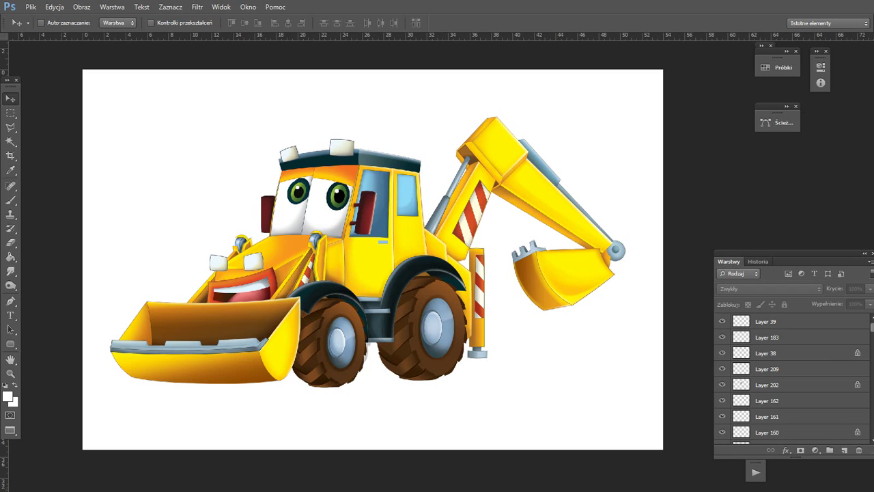